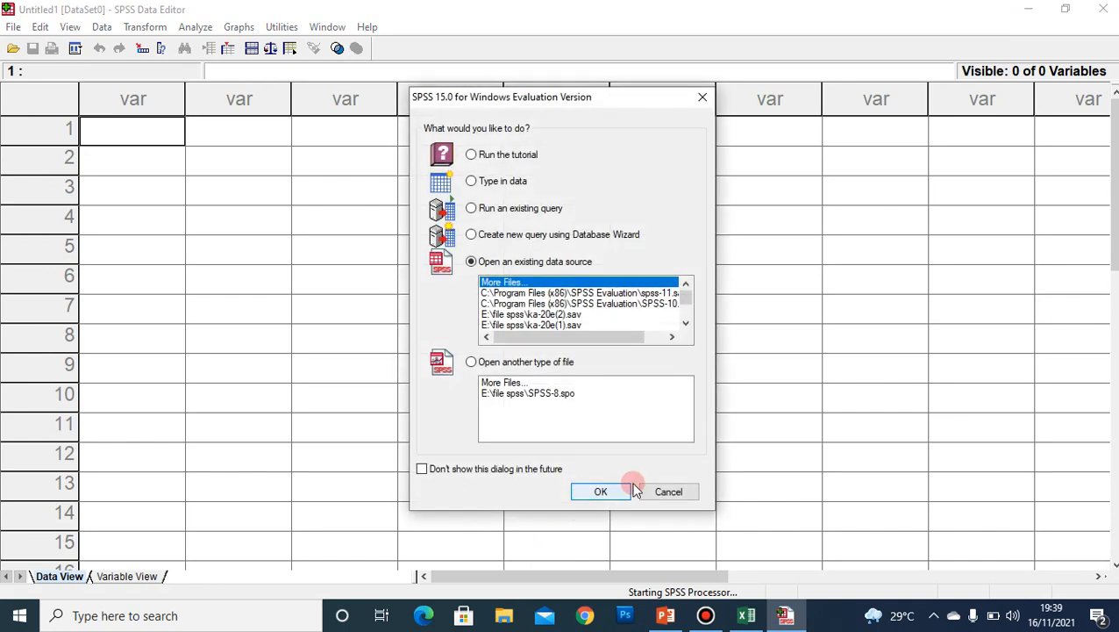
# Dismiss the startup dialog and close the output viewer without saving its contents.
pyautogui.click(696, 492)
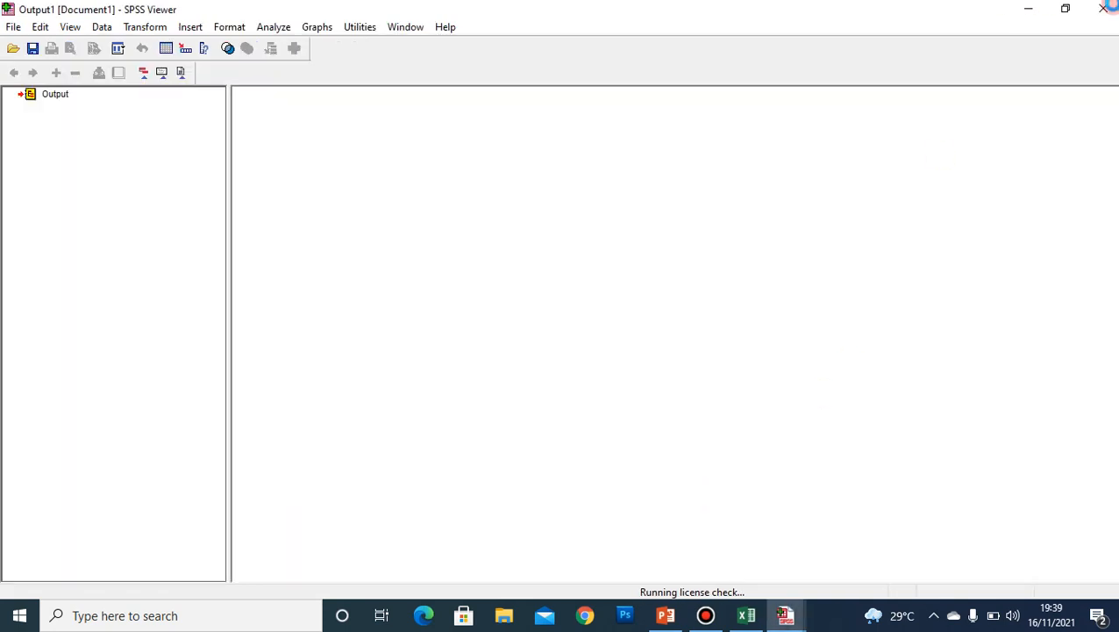
pyautogui.click(1107, 11)
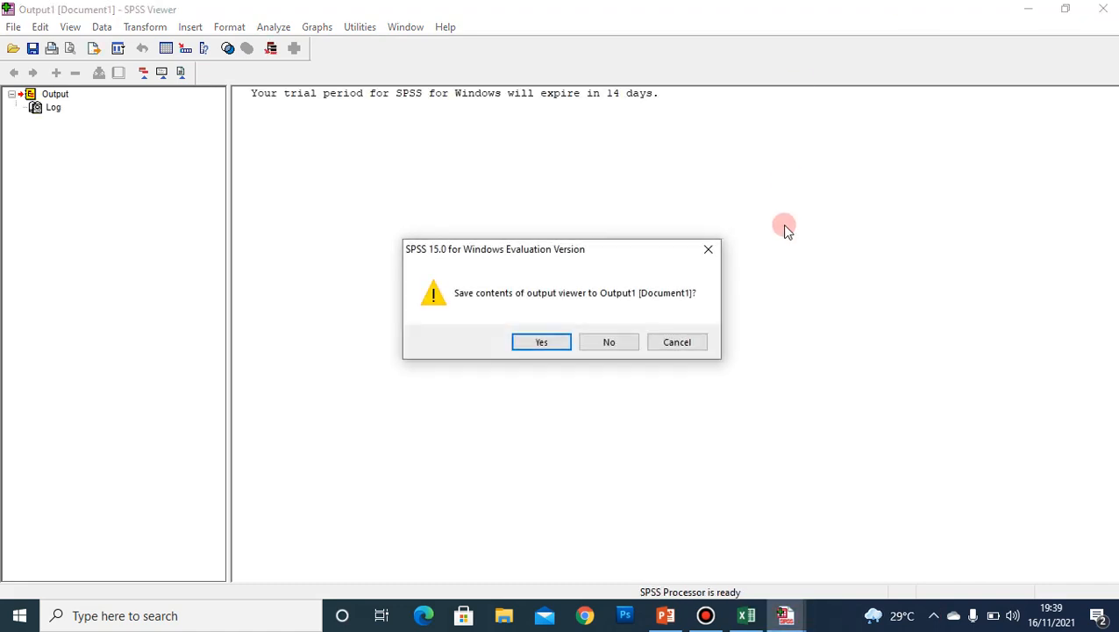
pyautogui.click(611, 341)
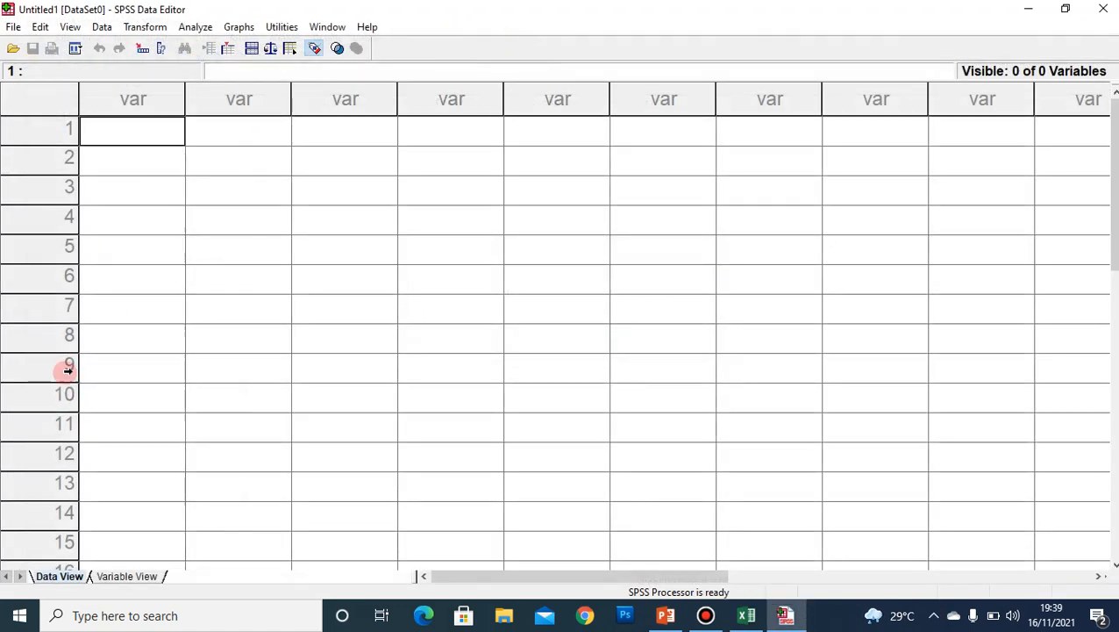
# Define a numeric variable named kelas in the first row of the variable definitions, with 0 decimals.
pyautogui.click(137, 579)
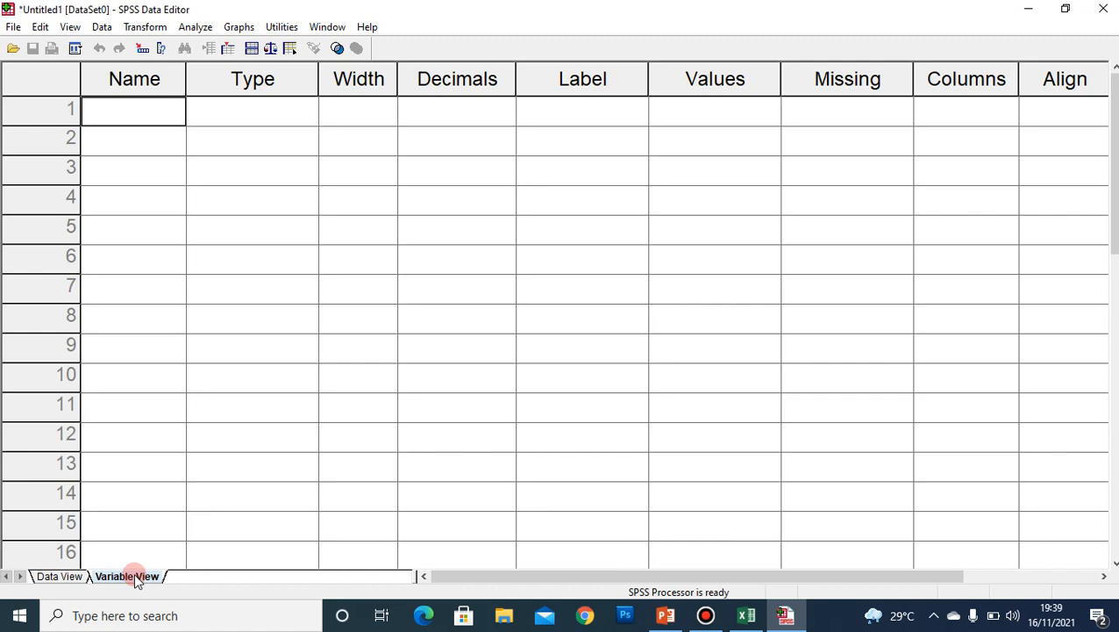
pyautogui.write('kelas')
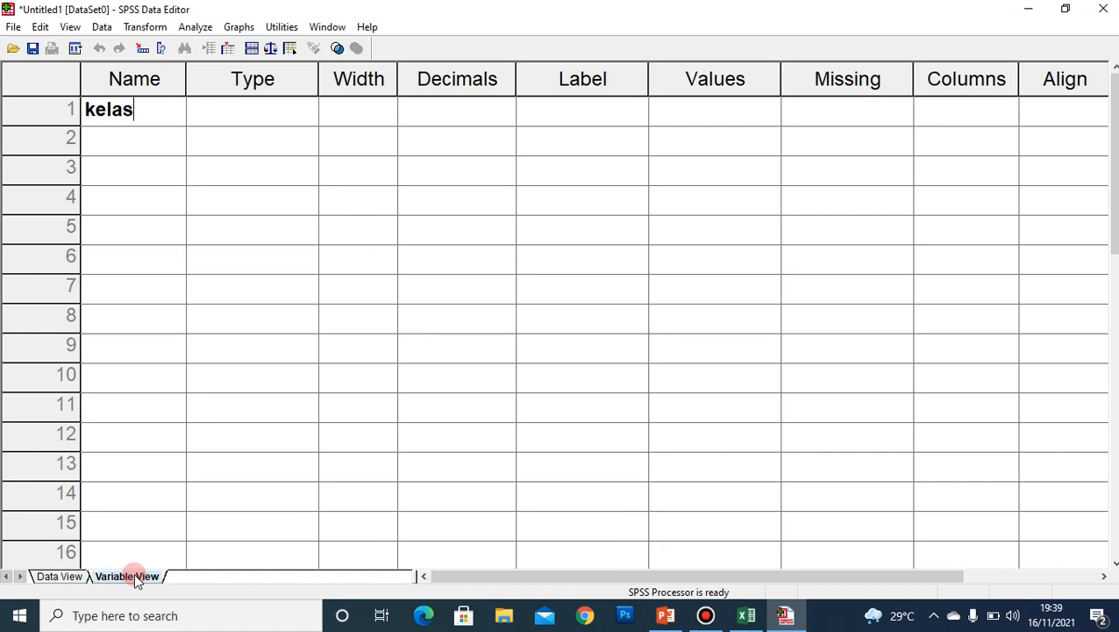
pyautogui.press('Tab')
pyautogui.press('Tab')
pyautogui.press('Tab')
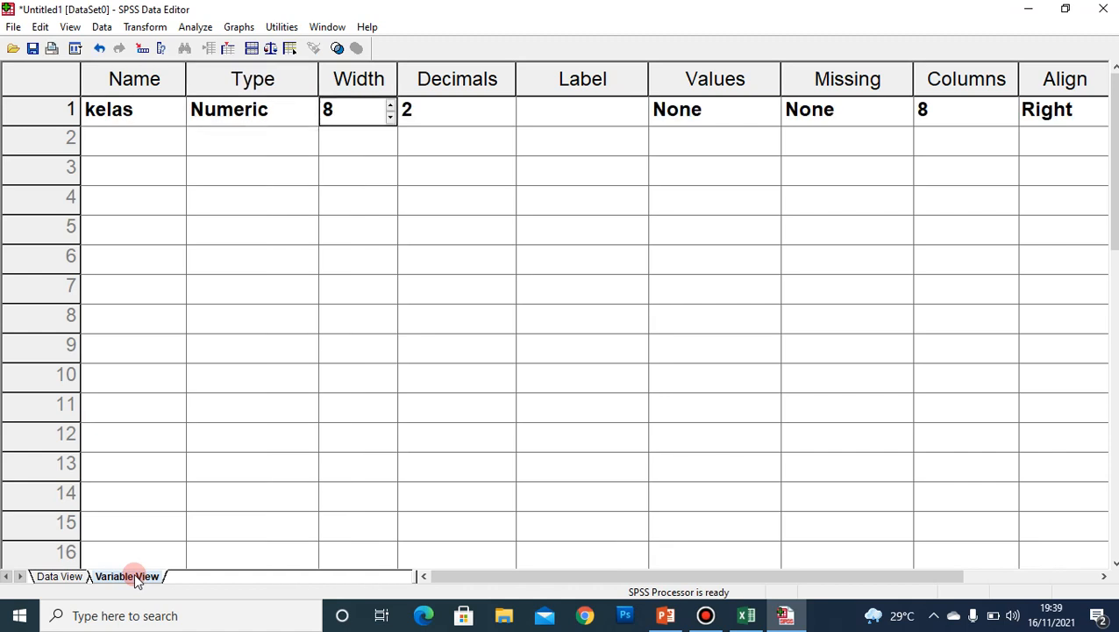
pyautogui.write('0')
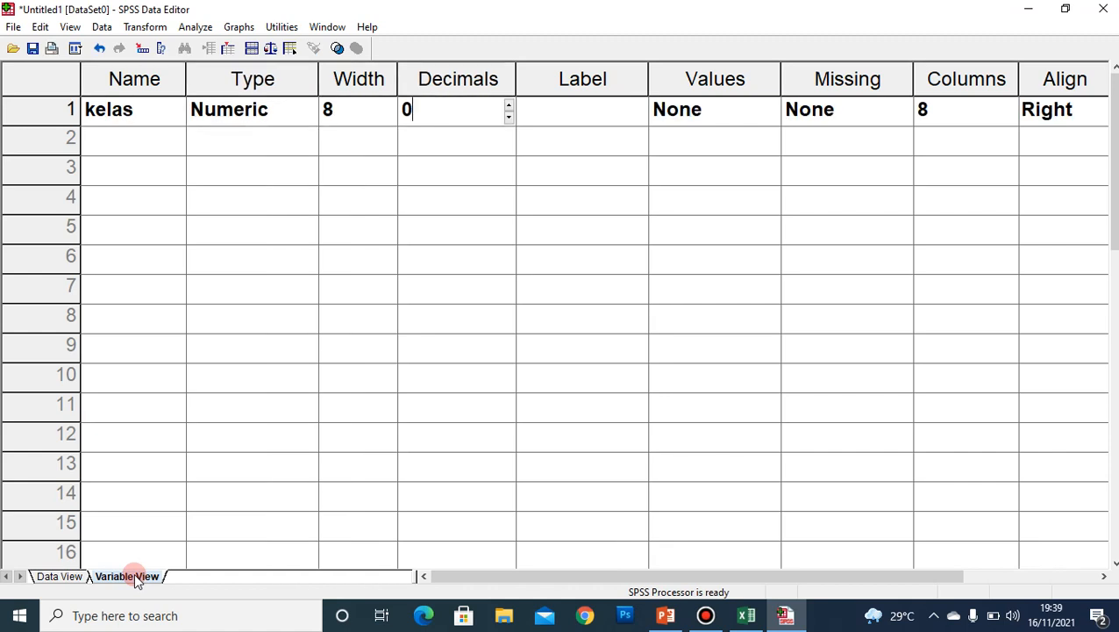
# Add a value label for the kelas variable that assigns "pakai ac" to value 1.
pyautogui.press('Tab')
pyautogui.press('Tab')
pyautogui.press('space')
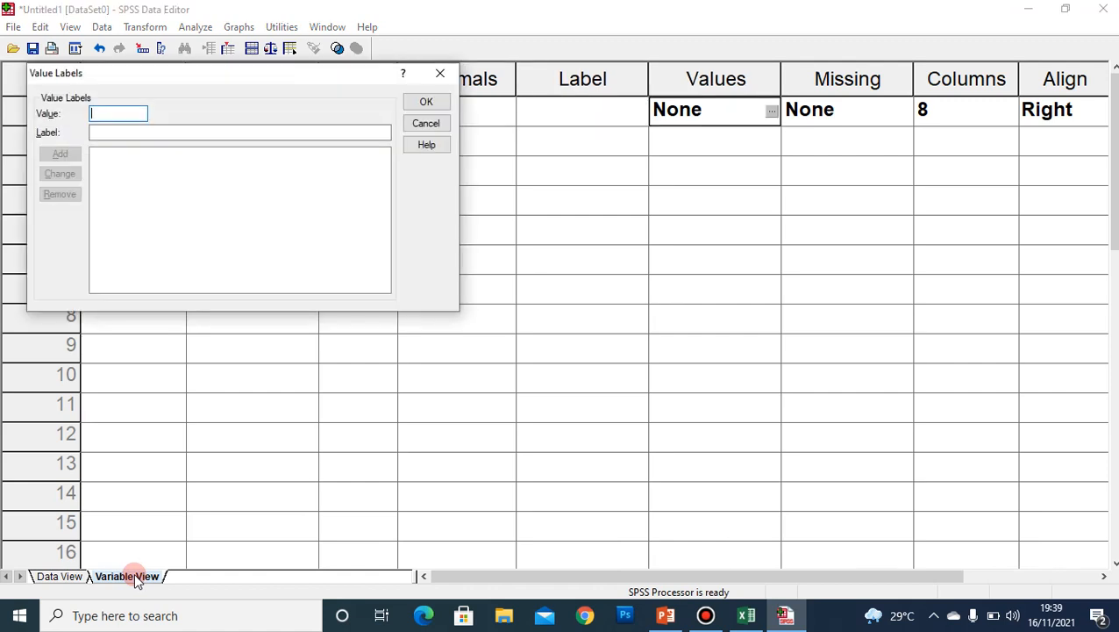
pyautogui.write('1')
pyautogui.press('Tab')
pyautogui.write('M')
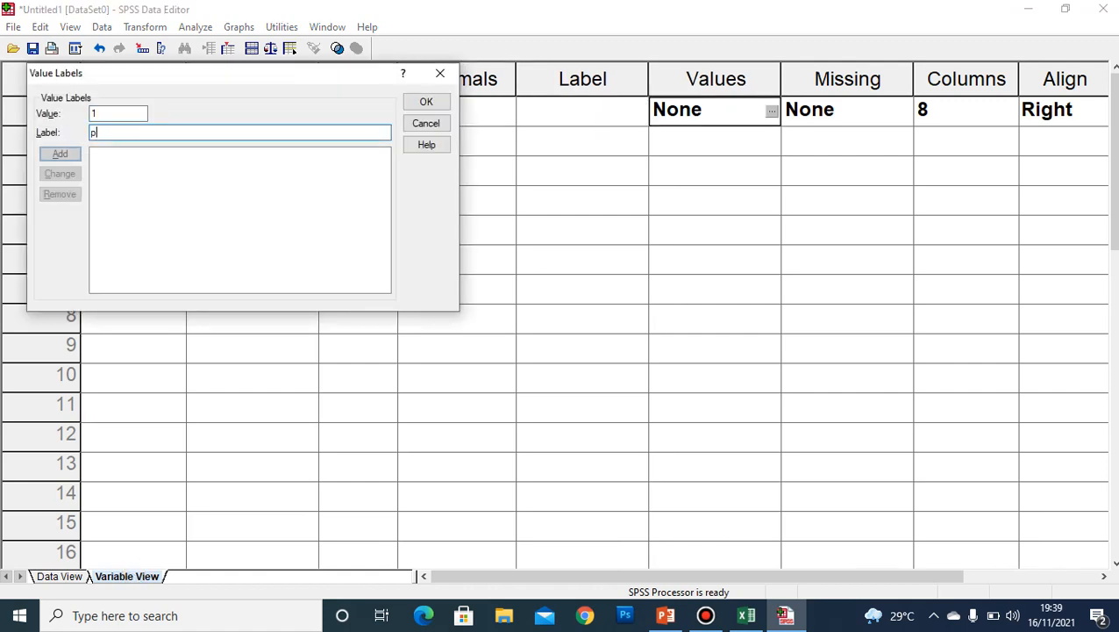
pyautogui.press('BackSpace')
pyautogui.write('pak')
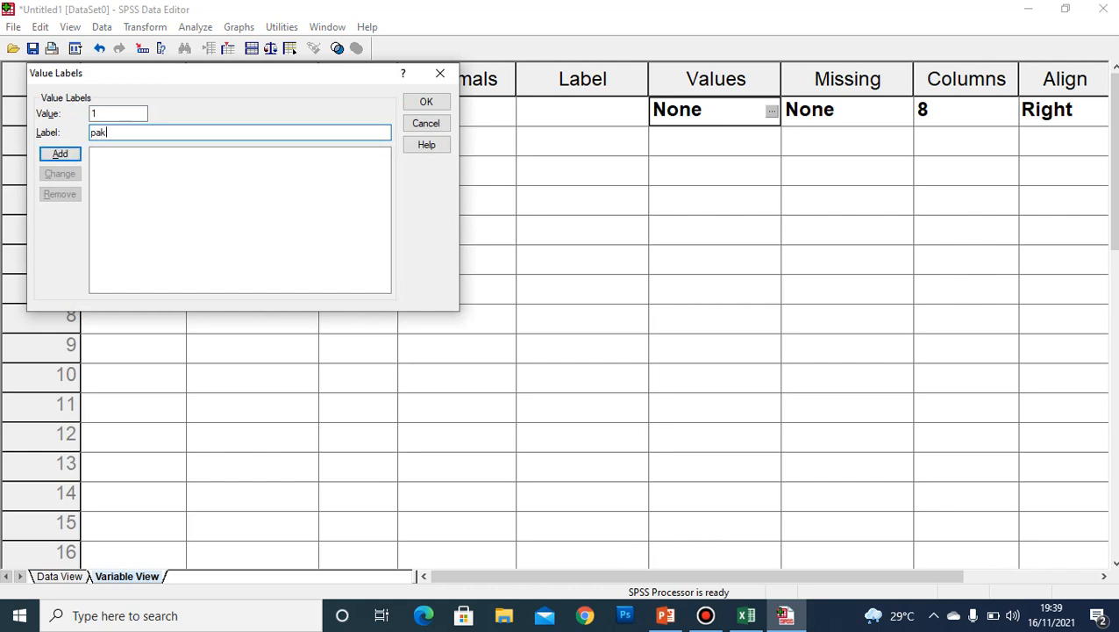
pyautogui.write('ai ac')
pyautogui.press('Return')
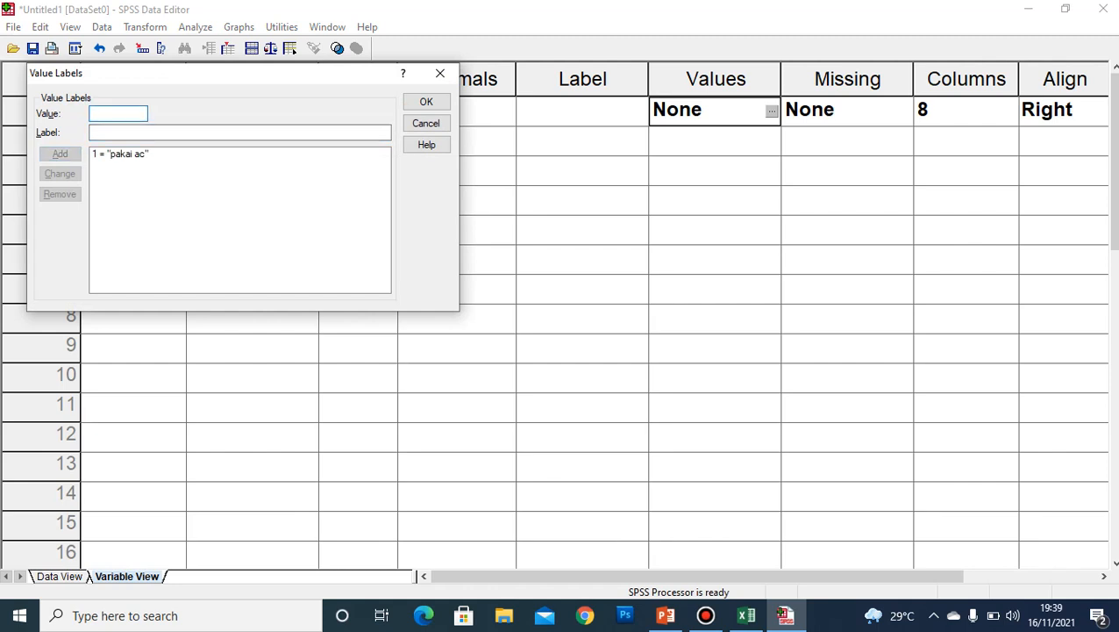
# Add the label "tanpa ac" for value 2 and apply the value labels to kelas.
pyautogui.write('2')
pyautogui.press('Tab')
pyautogui.write('tanpa')
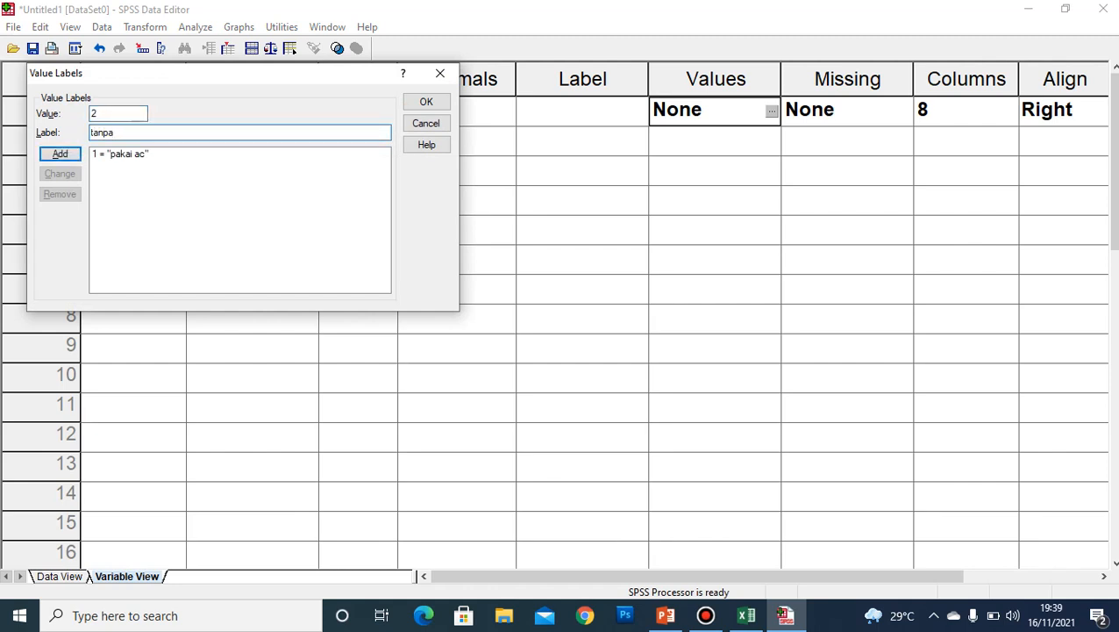
pyautogui.write(' ac')
pyautogui.press('Return')
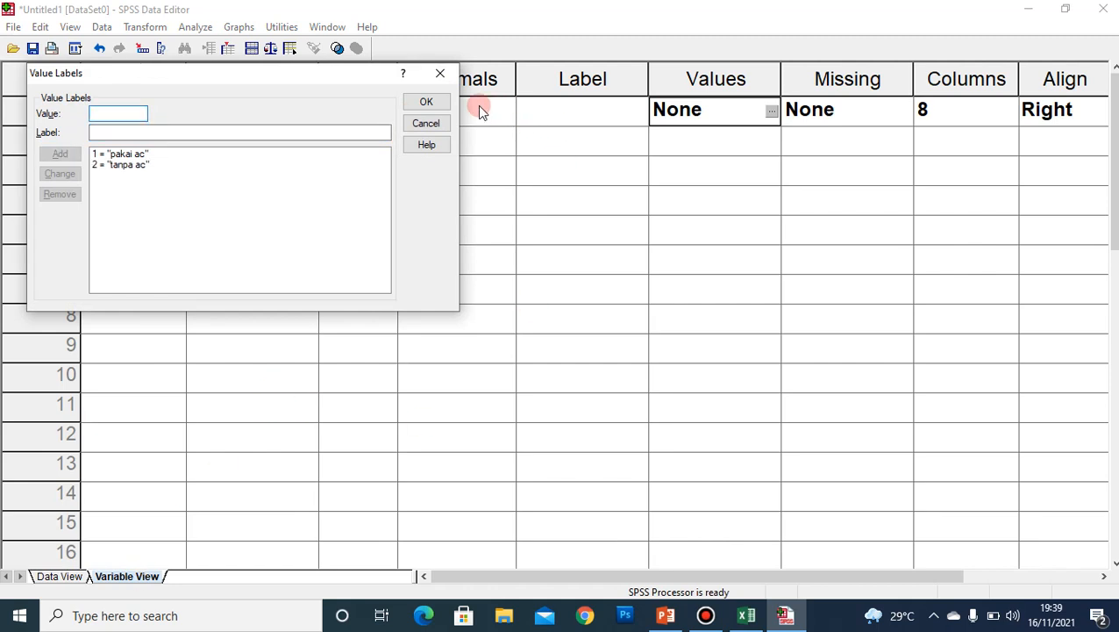
pyautogui.click(409, 107)
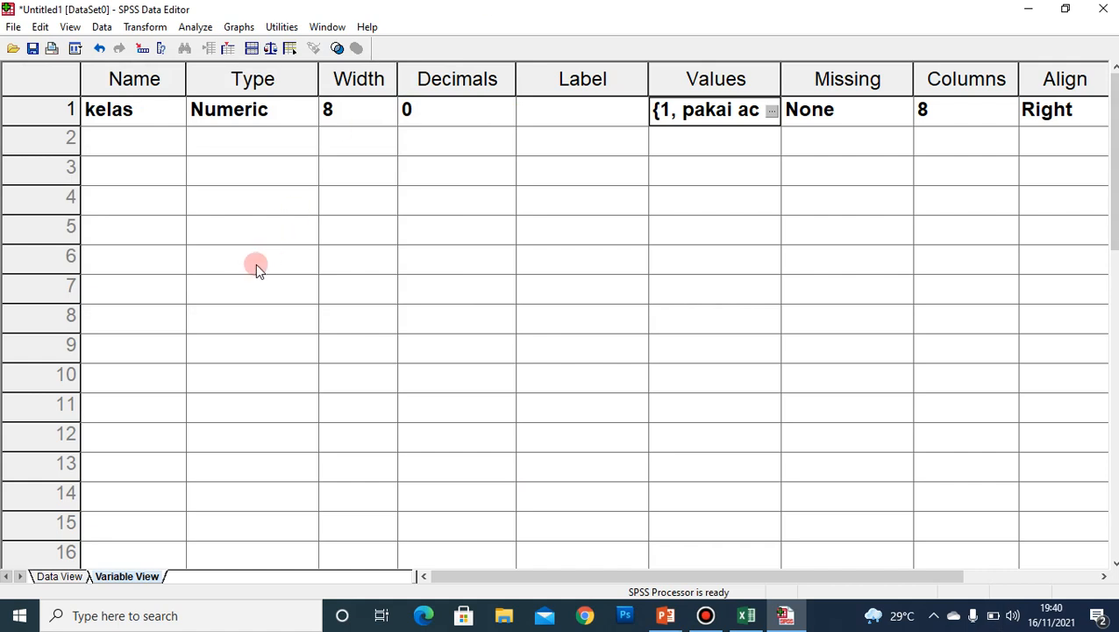
# Define a second numeric variable named nilai with 0 decimals.
pyautogui.click(122, 153)
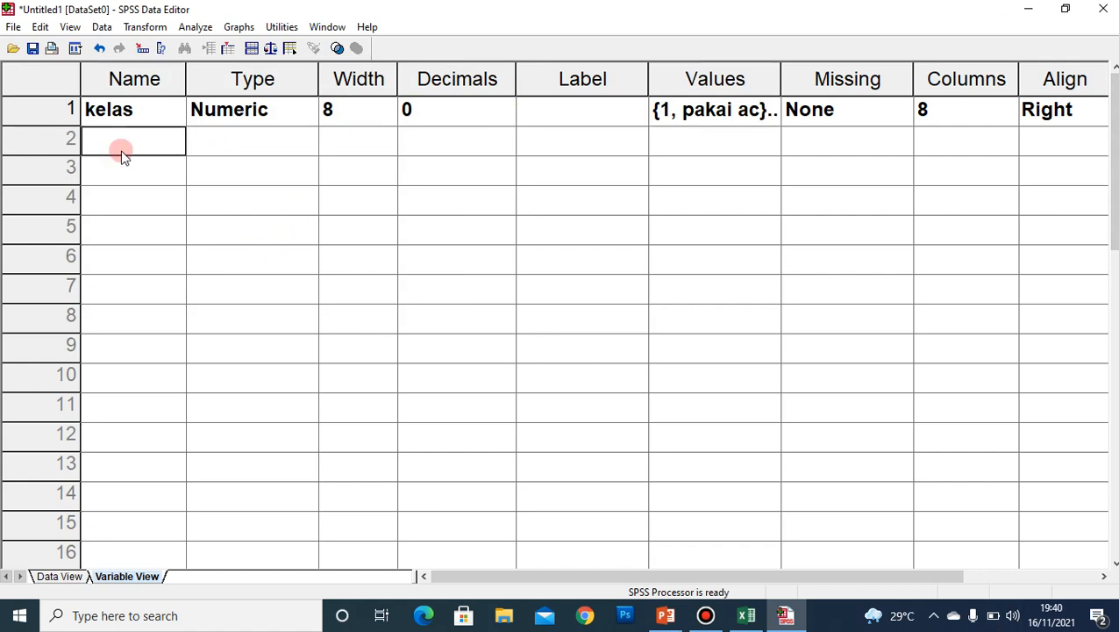
pyautogui.write('nilai')
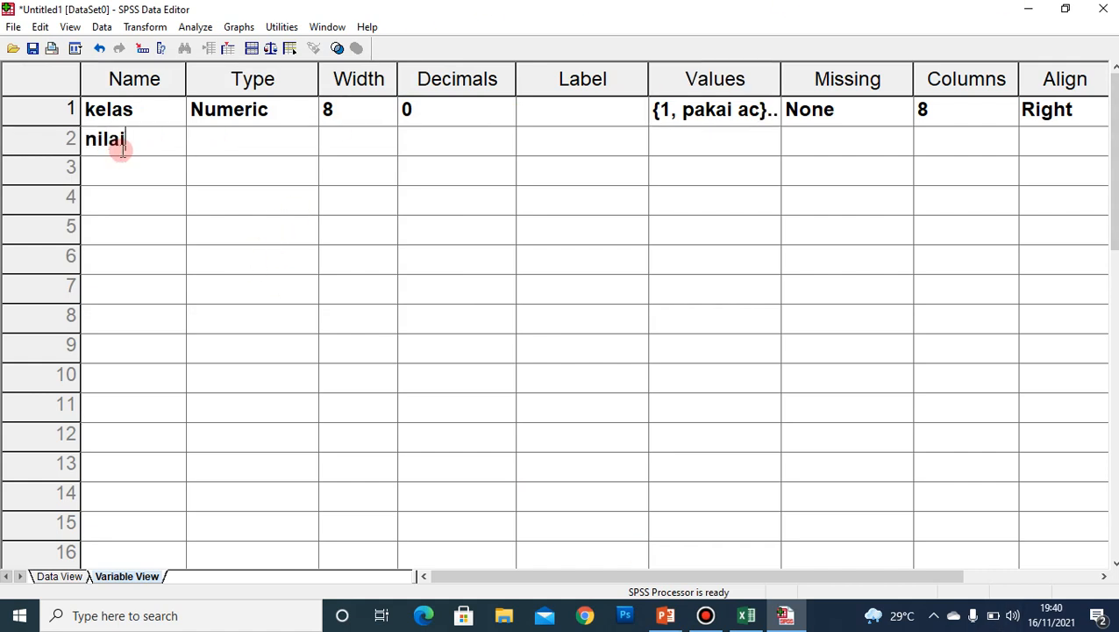
pyautogui.press('Tab')
pyautogui.press('Tab')
pyautogui.press('Tab')
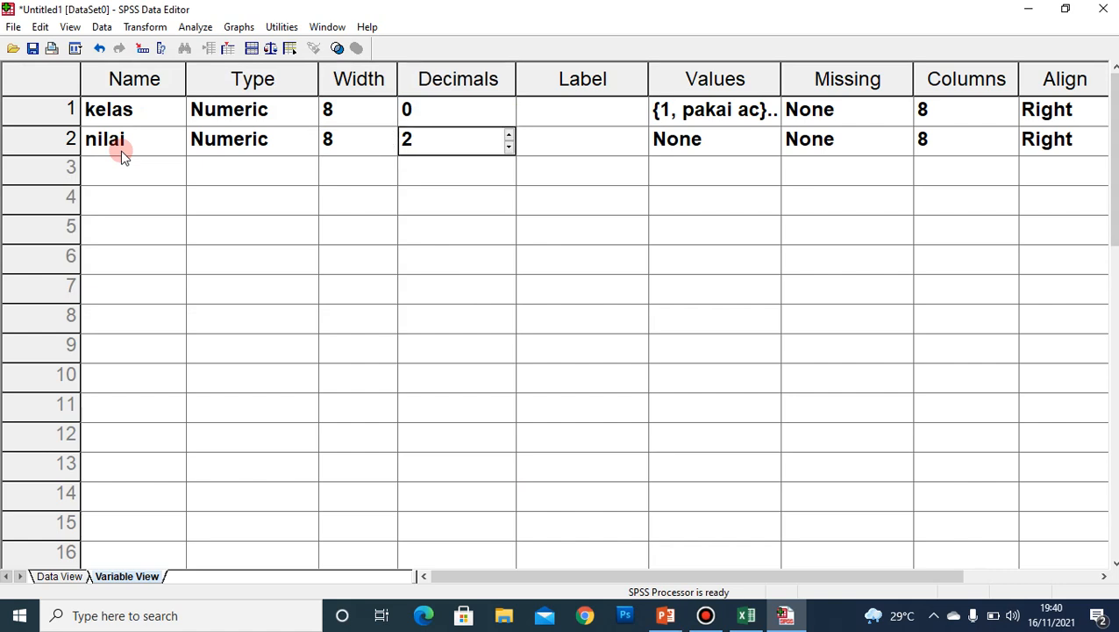
pyautogui.write('0')
pyautogui.press('Up')
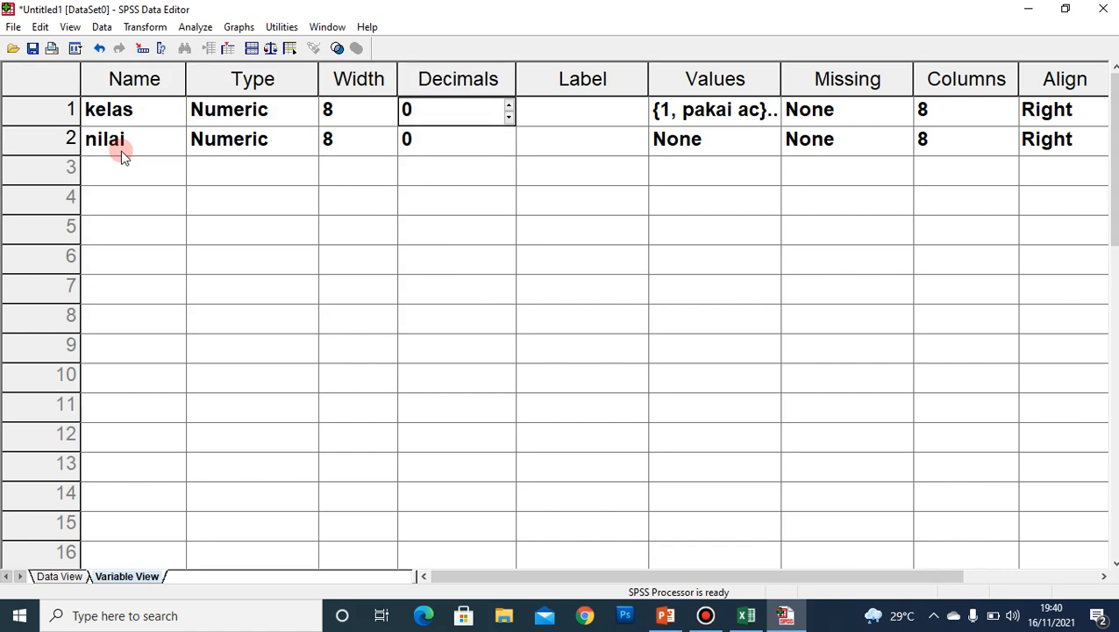
pyautogui.press('Down')
pyautogui.press('Up')
# Enter the value 1 (pakai ac) for kelas in data rows 1 to 4.
pyautogui.hotkey('ctrl', 't')
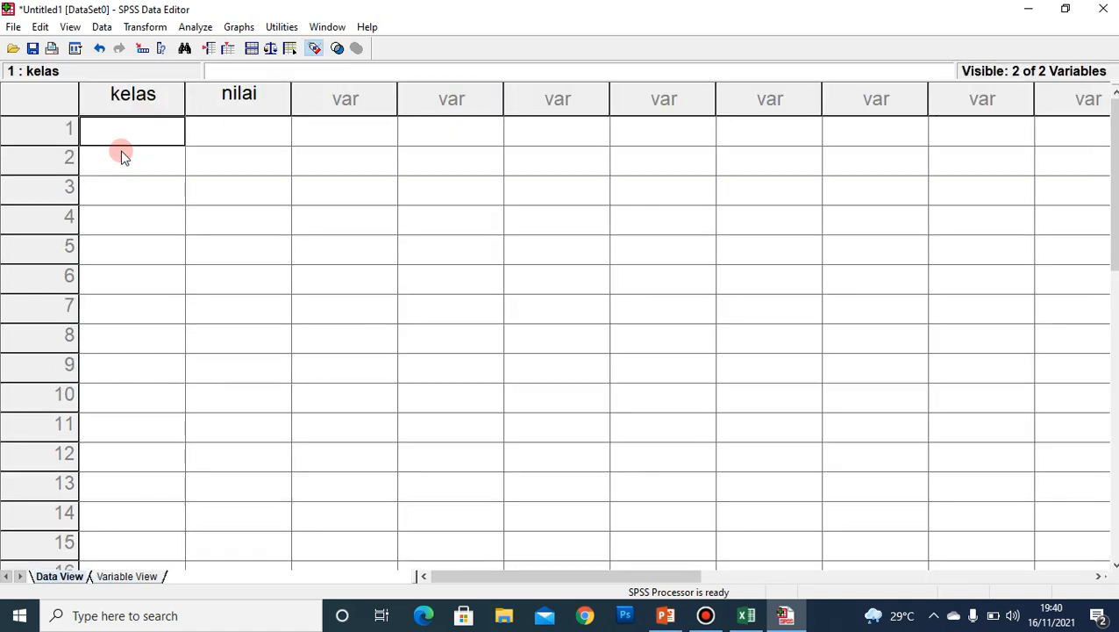
pyautogui.write('1')
pyautogui.press('Return')
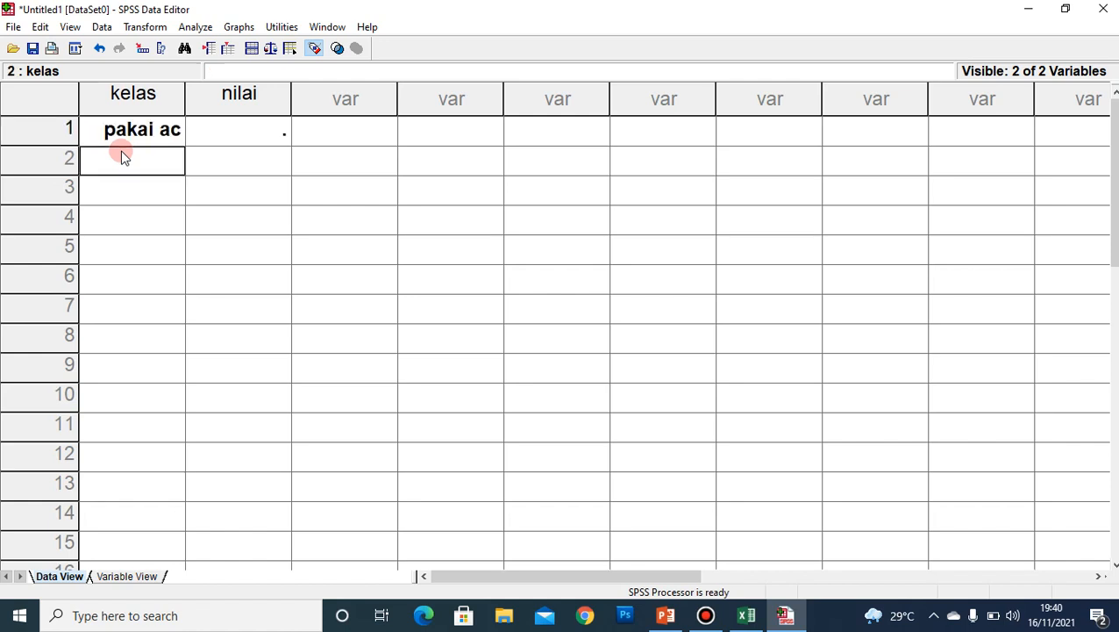
pyautogui.write('1')
pyautogui.press('Return')
pyautogui.write('1')
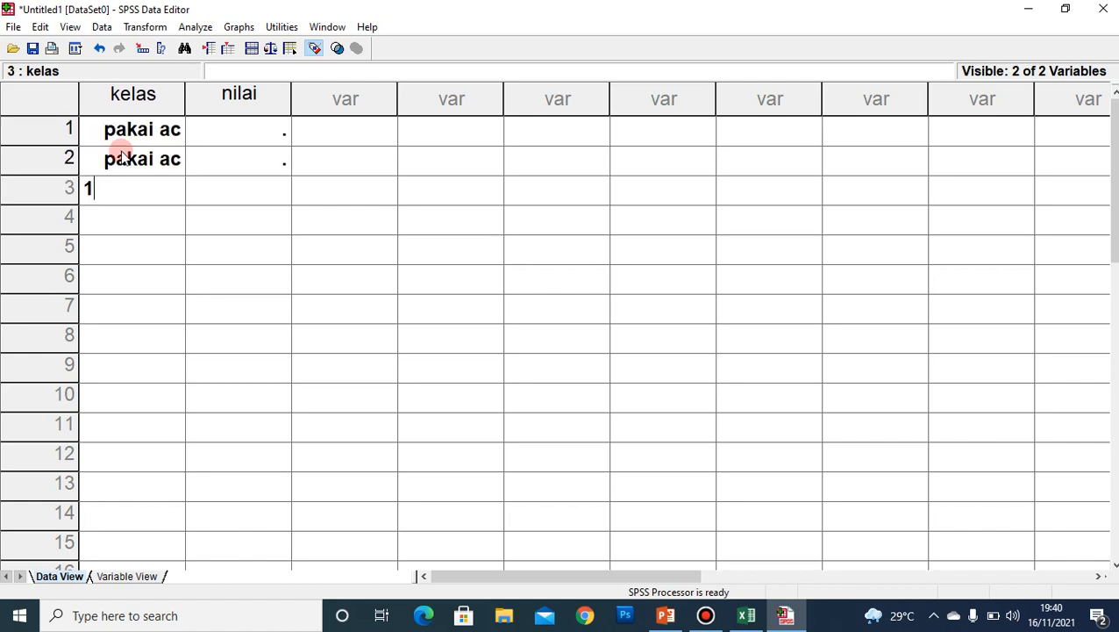
pyautogui.press('Return')
pyautogui.write('1')
pyautogui.press('Return')
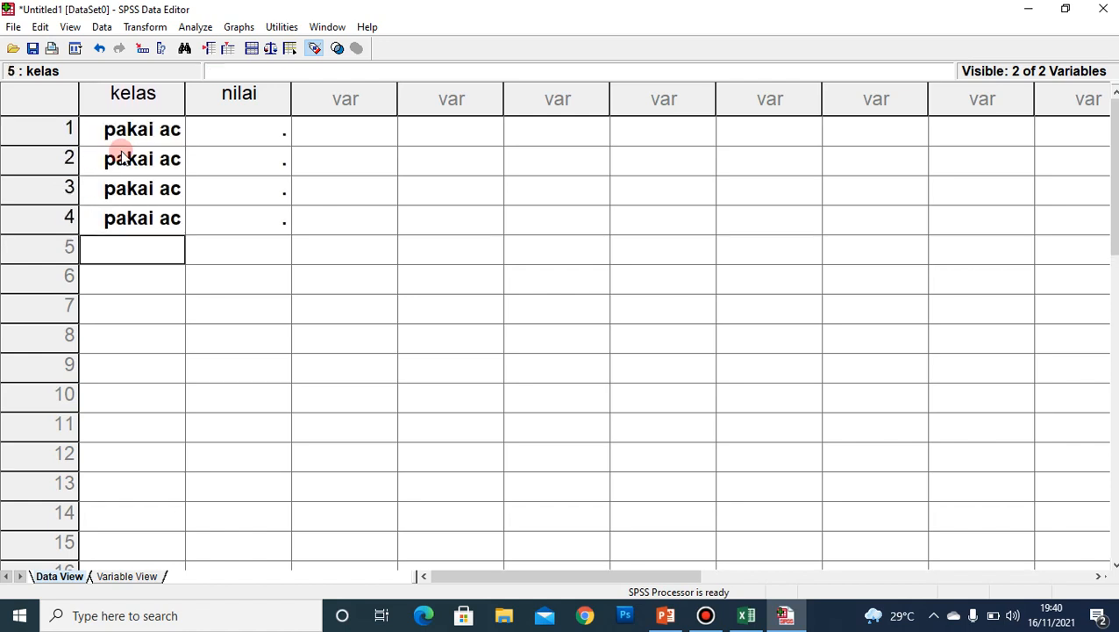
# Enter the value 2 (tanpa ac) for kelas in data rows 5 to 8.
pyautogui.write('2')
pyautogui.press('Return')
pyautogui.write('2')
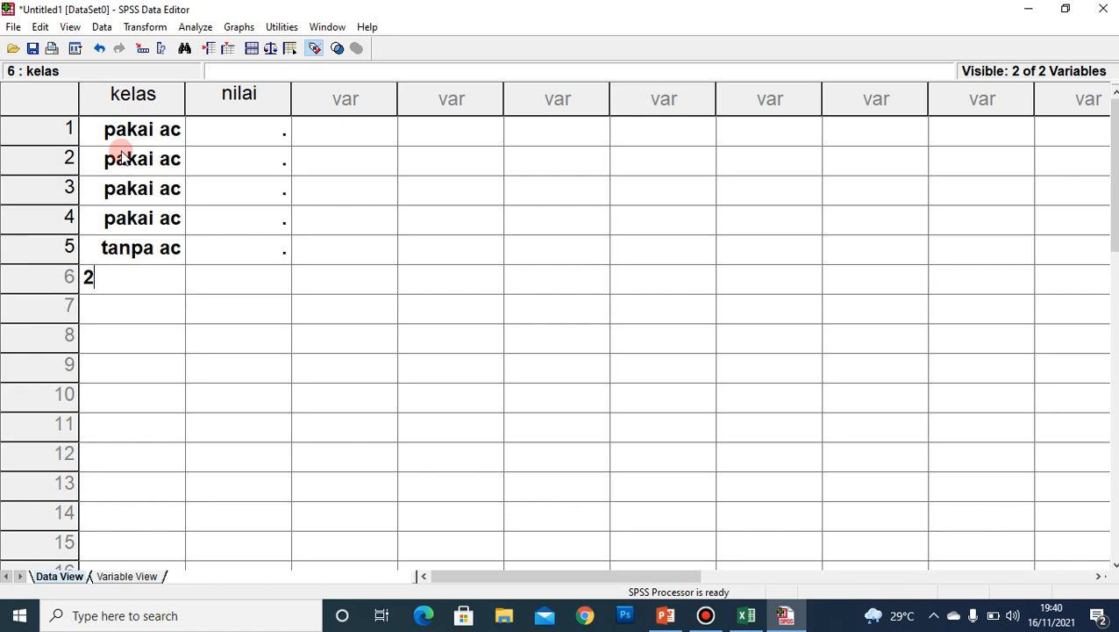
pyautogui.press('Return')
pyautogui.write('2')
pyautogui.press('Return')
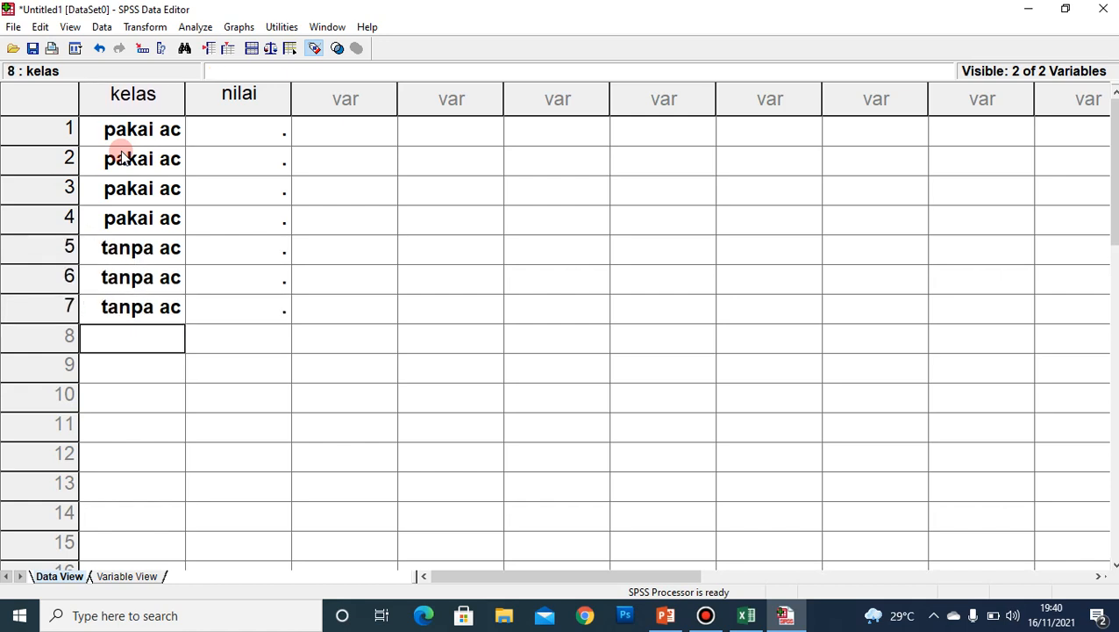
pyautogui.write('2')
pyautogui.press('Return')
# Consult the example data table on slide 3 in PowerPoint and enter 90, 80 and 60 for nilai in SPSS data rows 1 to 3.
pyautogui.press('Up')
pyautogui.press('Up')
pyautogui.press('Up')
pyautogui.press('Up')
pyautogui.press('Up')
pyautogui.press('Up')
pyautogui.press('Up')
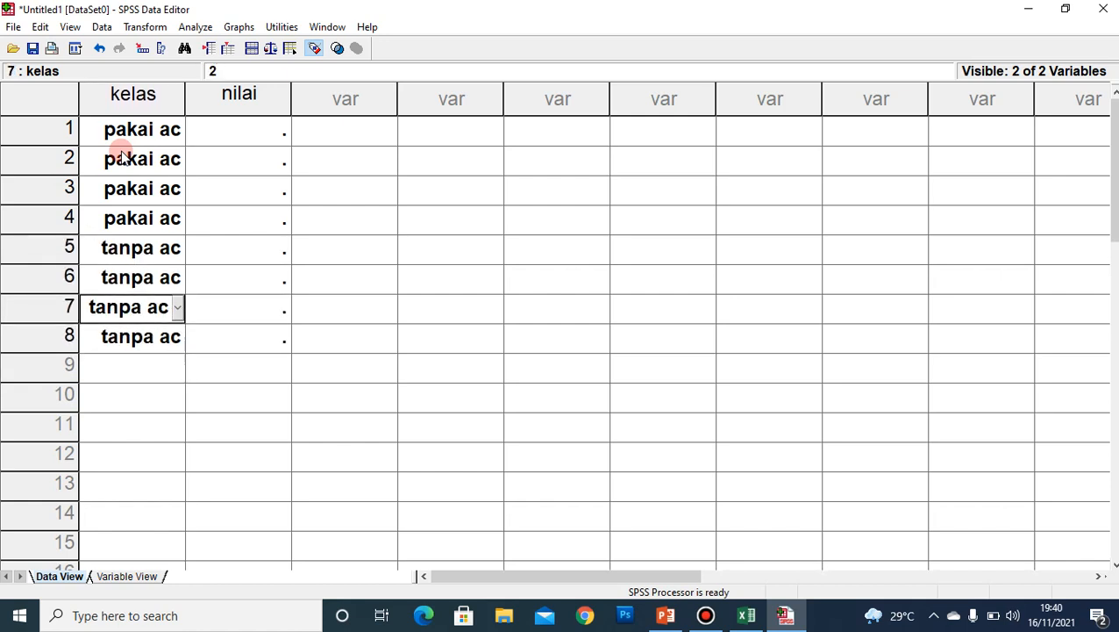
pyautogui.press('Up')
pyautogui.press('Right')
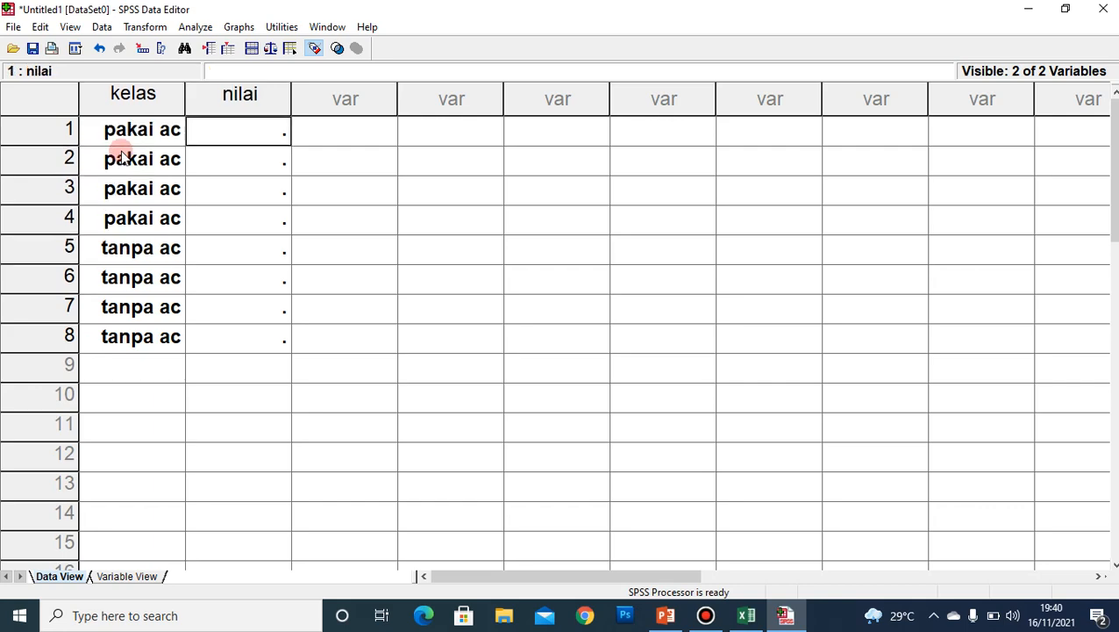
pyautogui.hotkey('alt', 'Tab')
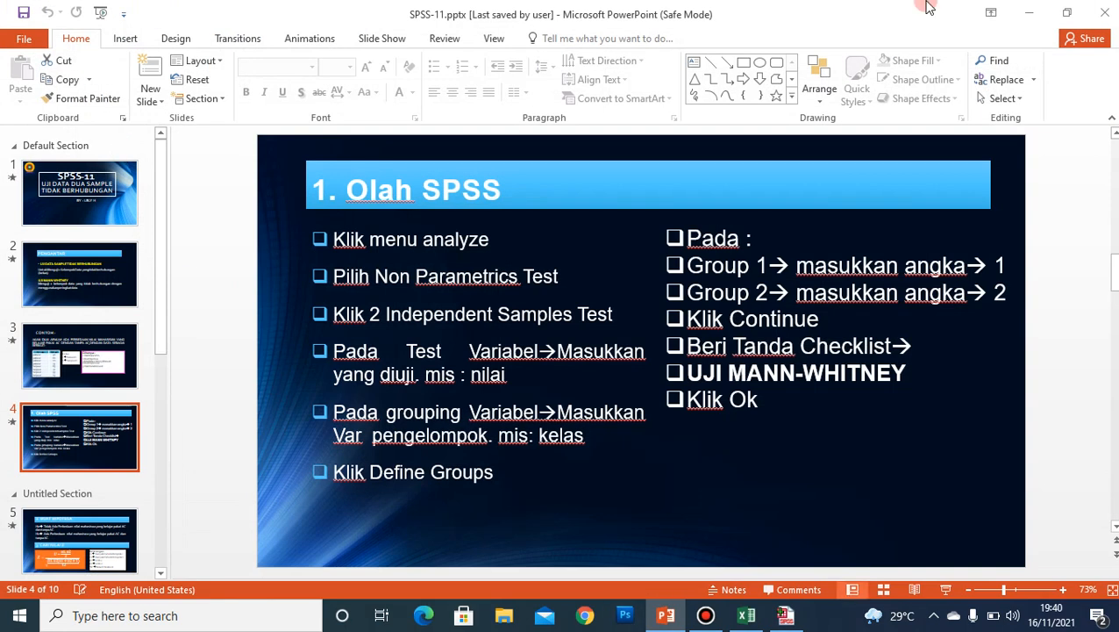
pyautogui.click(55, 354)
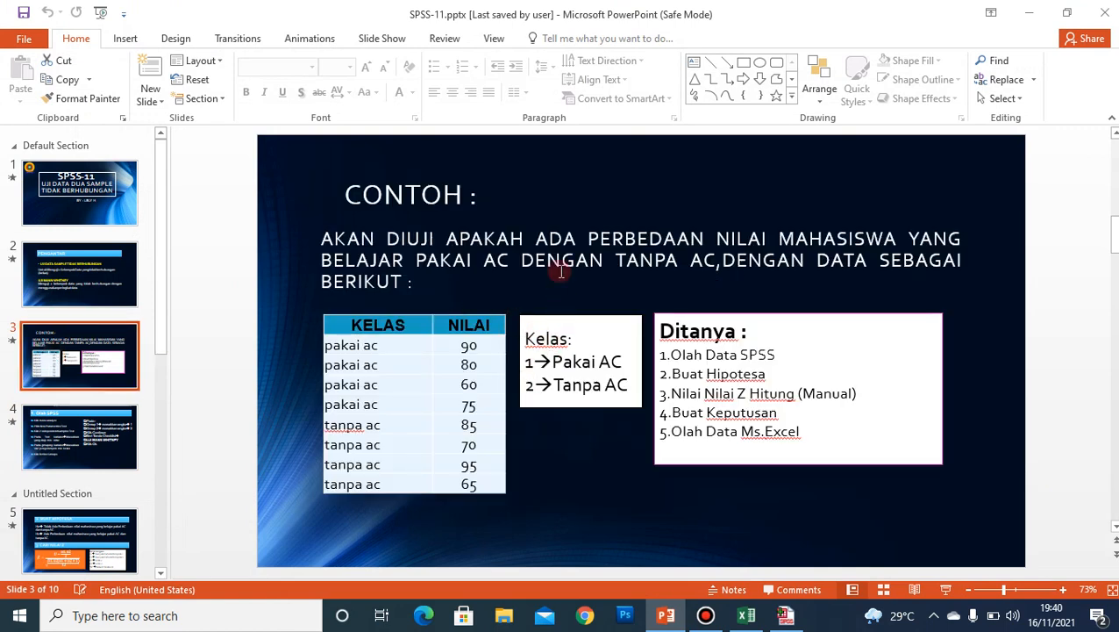
pyautogui.hotkey('alt', 'Tab')
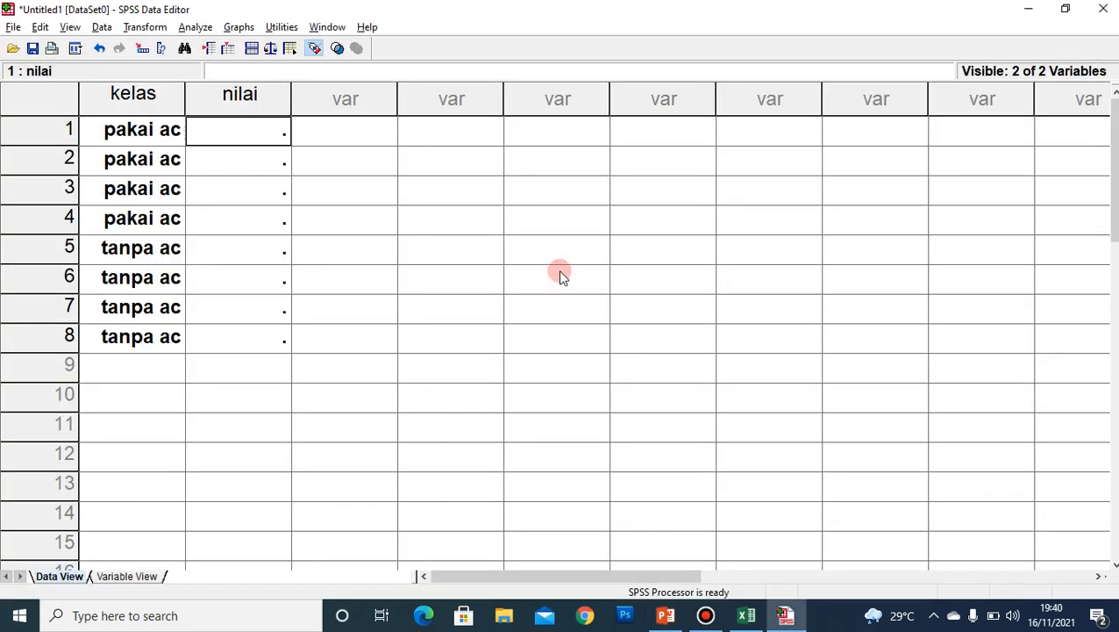
pyautogui.write('90')
pyautogui.press('Return')
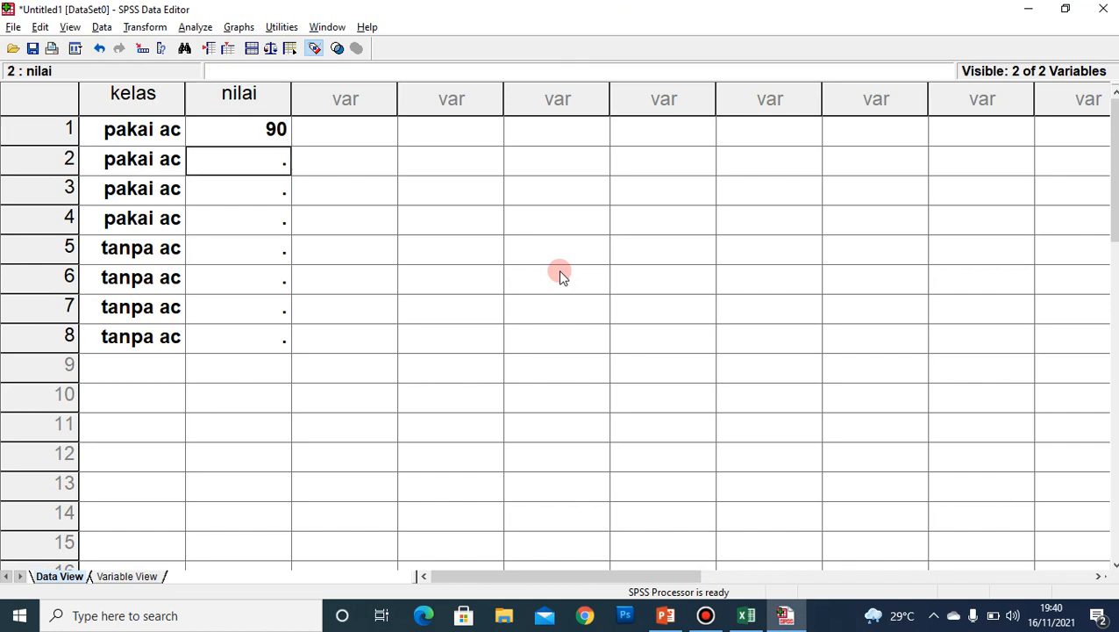
pyautogui.write('80')
pyautogui.press('Return')
pyautogui.write('60')
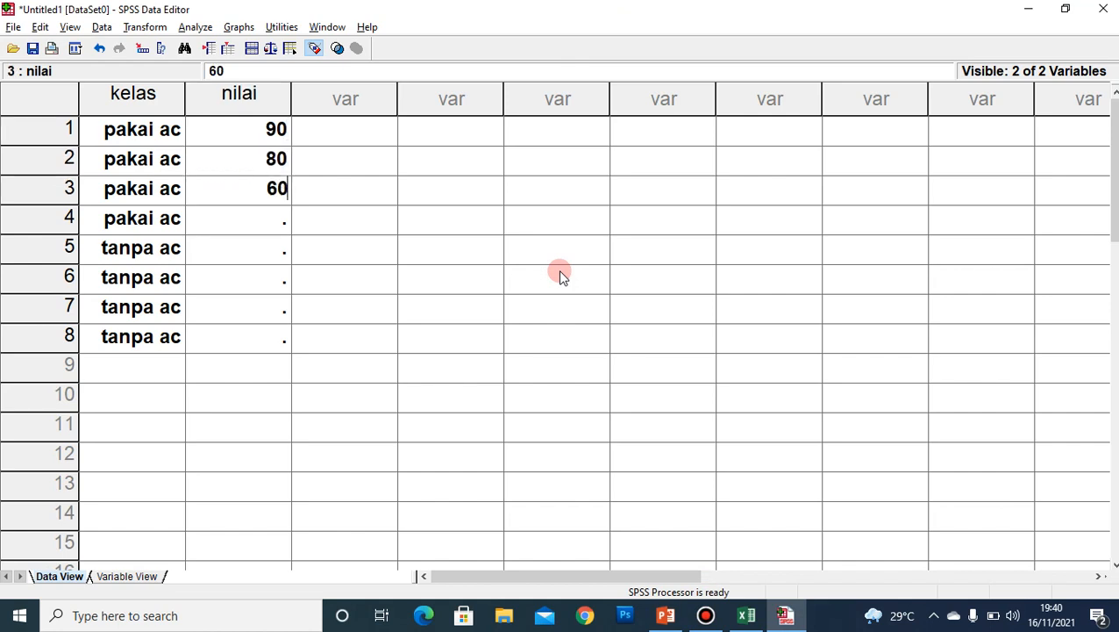
pyautogui.press('Return')
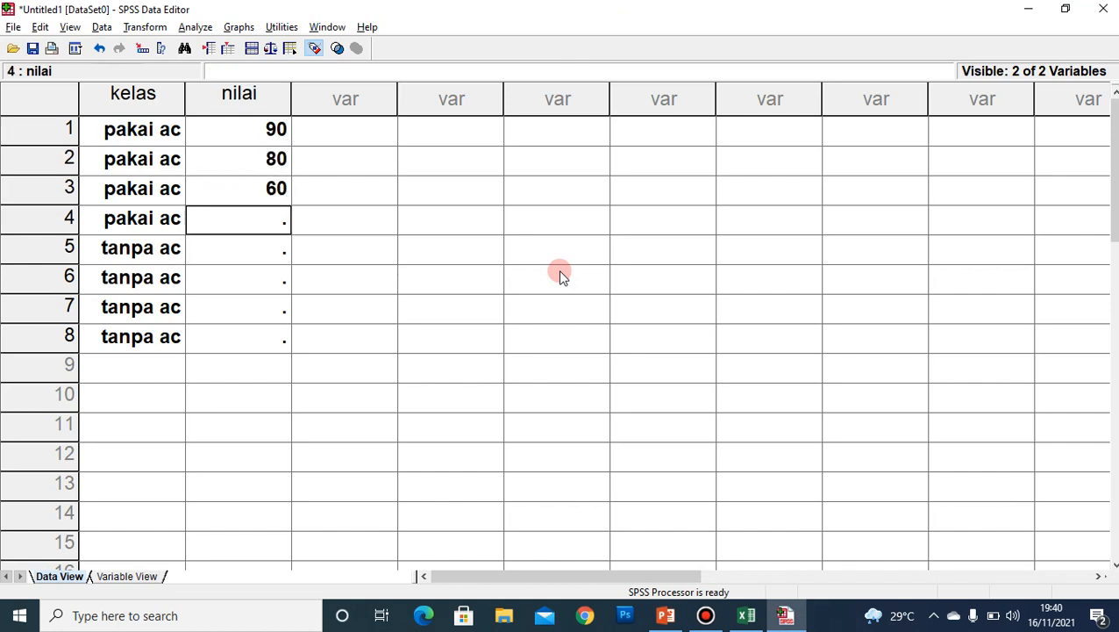
# Check the example table on slide 3 in PowerPoint and enter 75, 85 and 70 for nilai in SPSS data rows 4 to 6.
pyautogui.hotkey('alt', 'Tab')
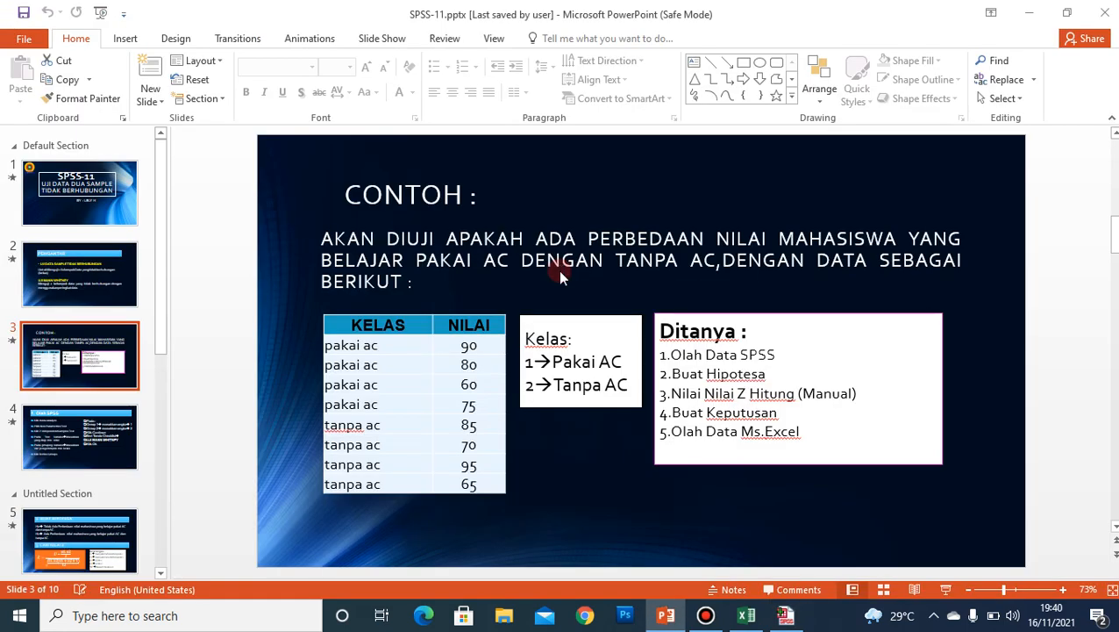
pyautogui.hotkey('alt', 'Tab')
pyautogui.write('75')
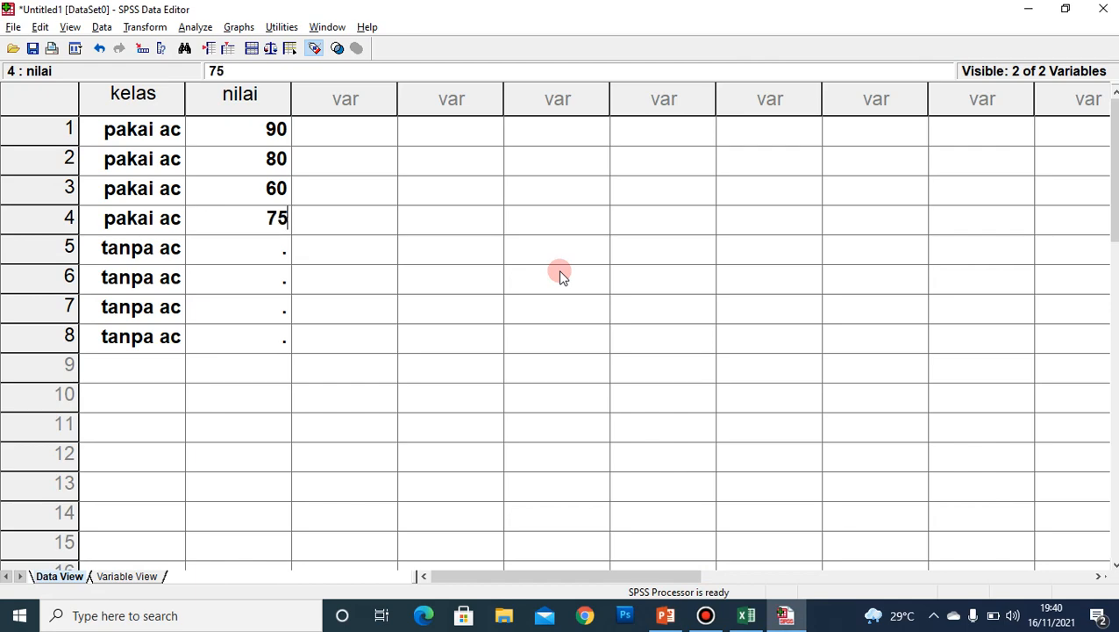
pyautogui.press('Return')
pyautogui.write('85')
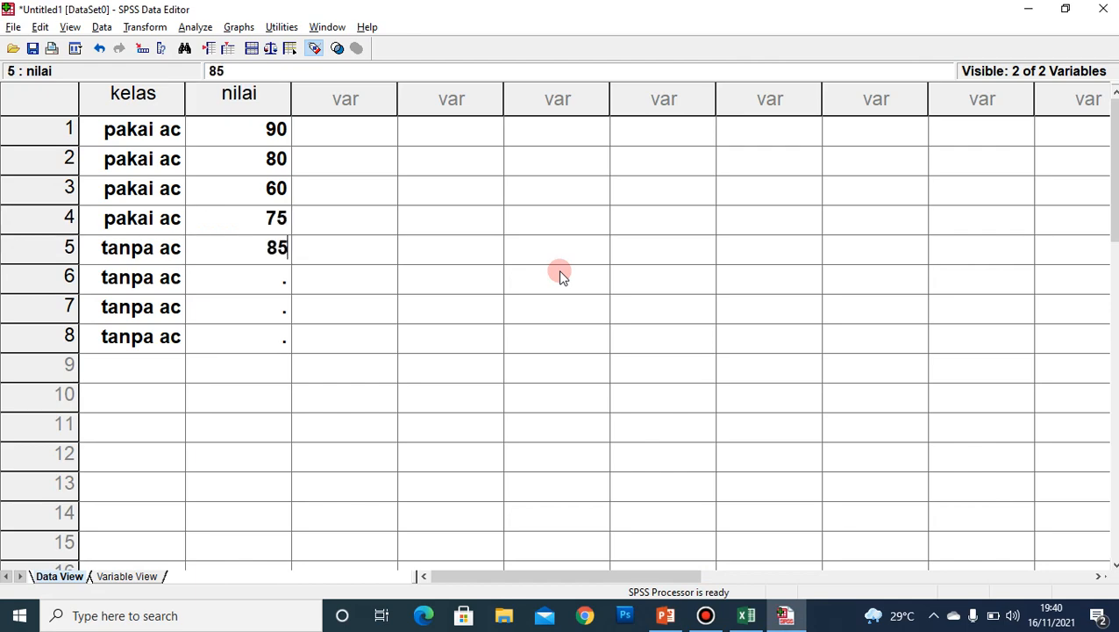
pyautogui.press('Return')
pyautogui.write('70')
pyautogui.press('Return')
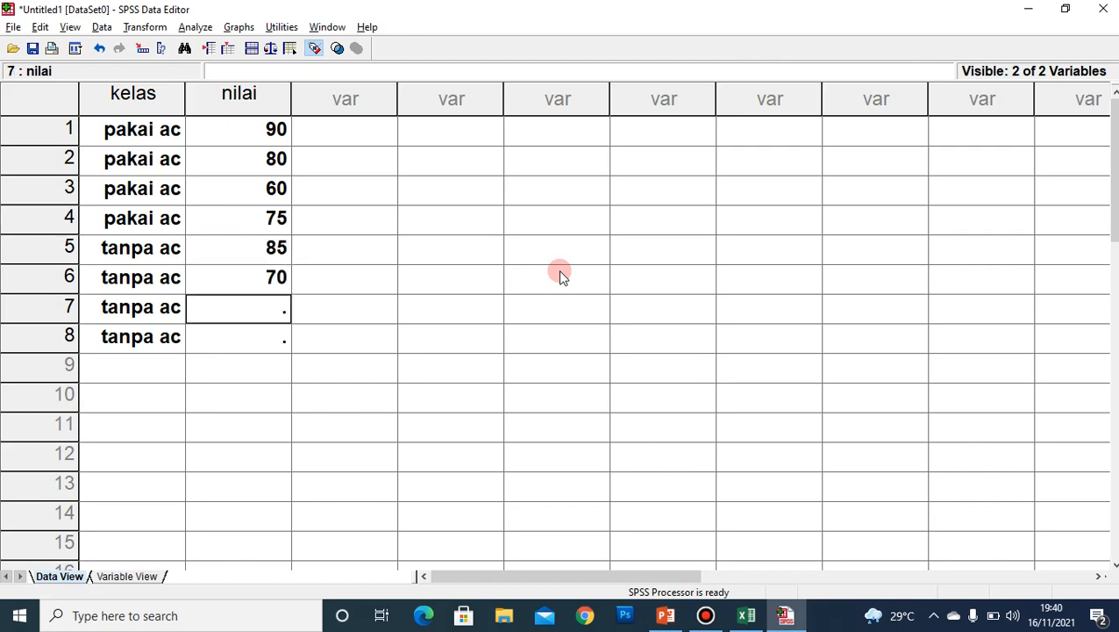
# Check the slide's example table again and enter 95 and 65 for nilai in SPSS rows 7 and 8, then return to row 1.
pyautogui.hotkey('alt', 'Tab')
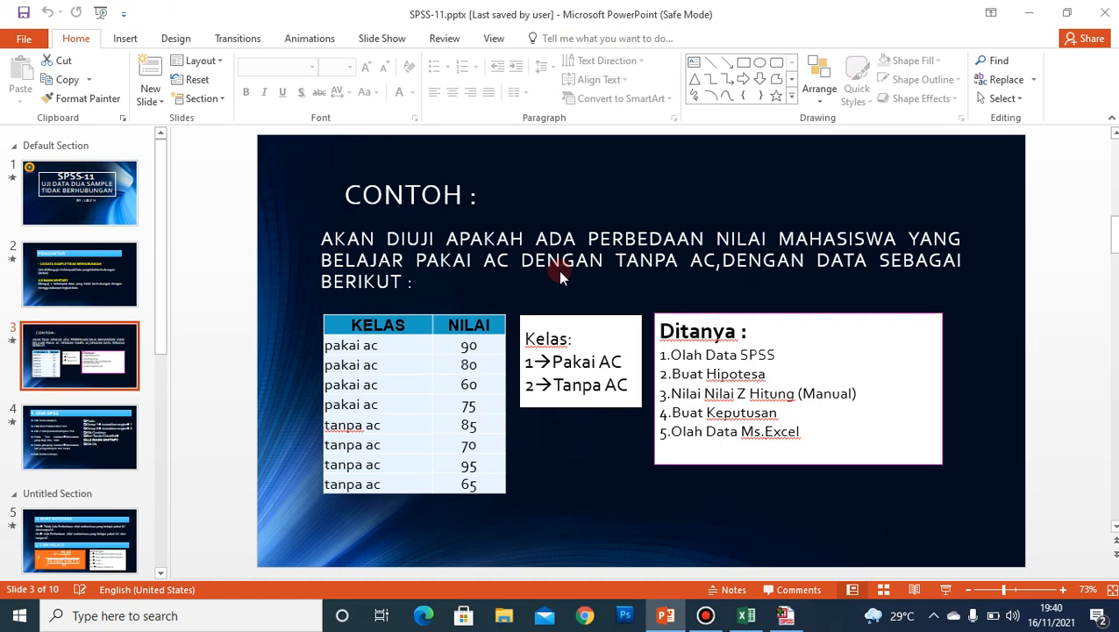
pyautogui.hotkey('alt', 'Tab')
pyautogui.write('95')
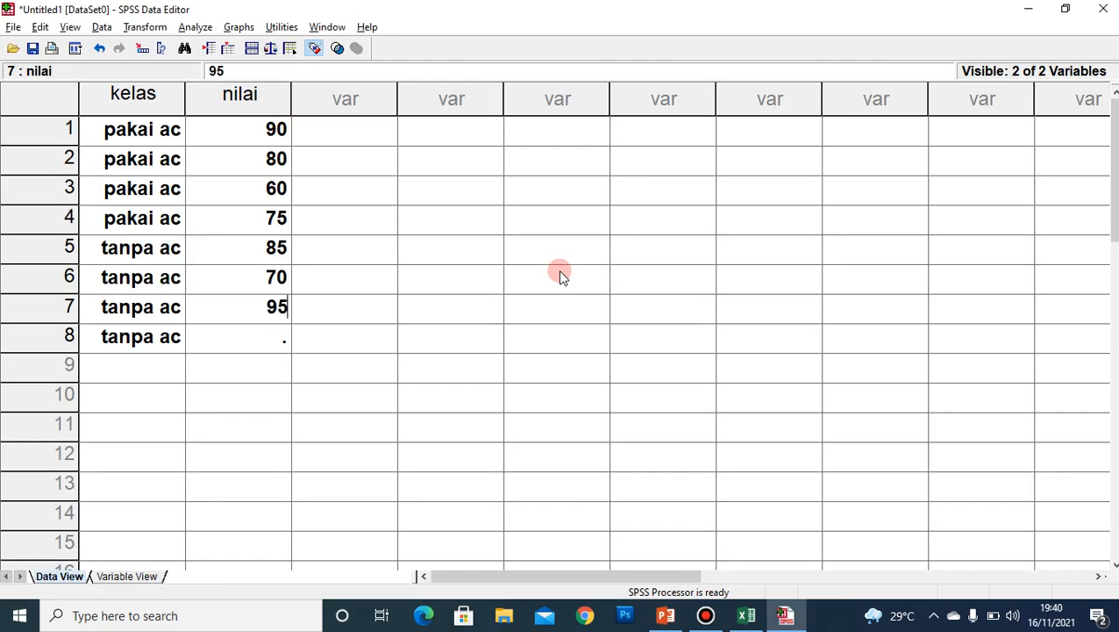
pyautogui.press('Return')
pyautogui.write('65')
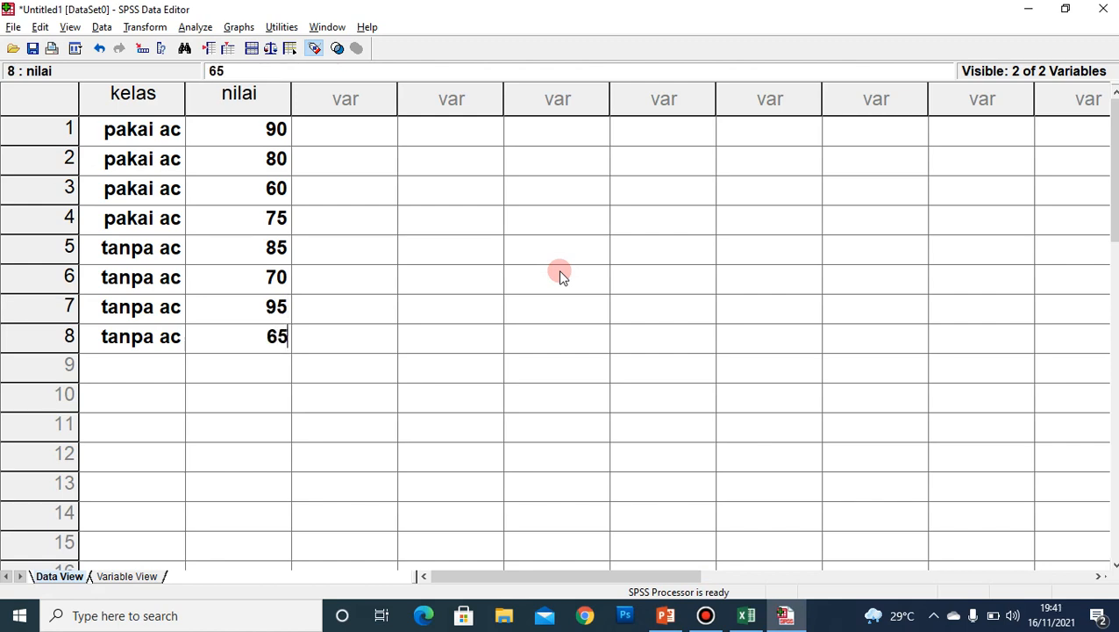
pyautogui.press('Return')
pyautogui.press('Up')
pyautogui.press('Up')
pyautogui.press('Up')
pyautogui.press('Up')
pyautogui.press('Up')
pyautogui.press('Up')
pyautogui.press('Up')
pyautogui.press('Up')
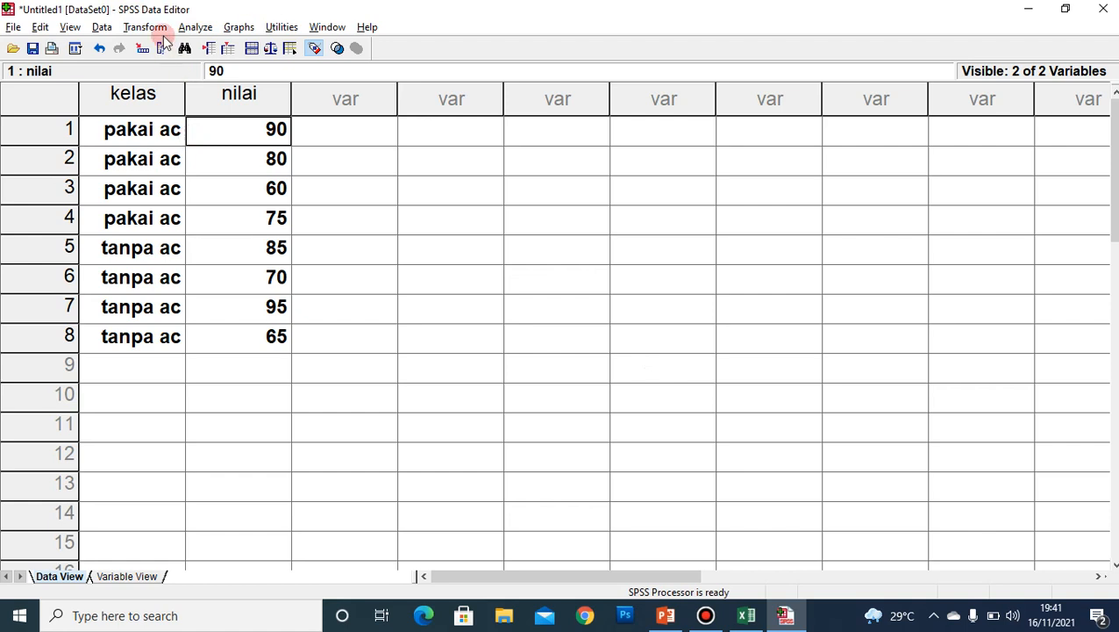
# Set up a nonparametric 2 Independent Samples test with nilai as the test variable and kelas as the grouping variable.
pyautogui.click(195, 28)
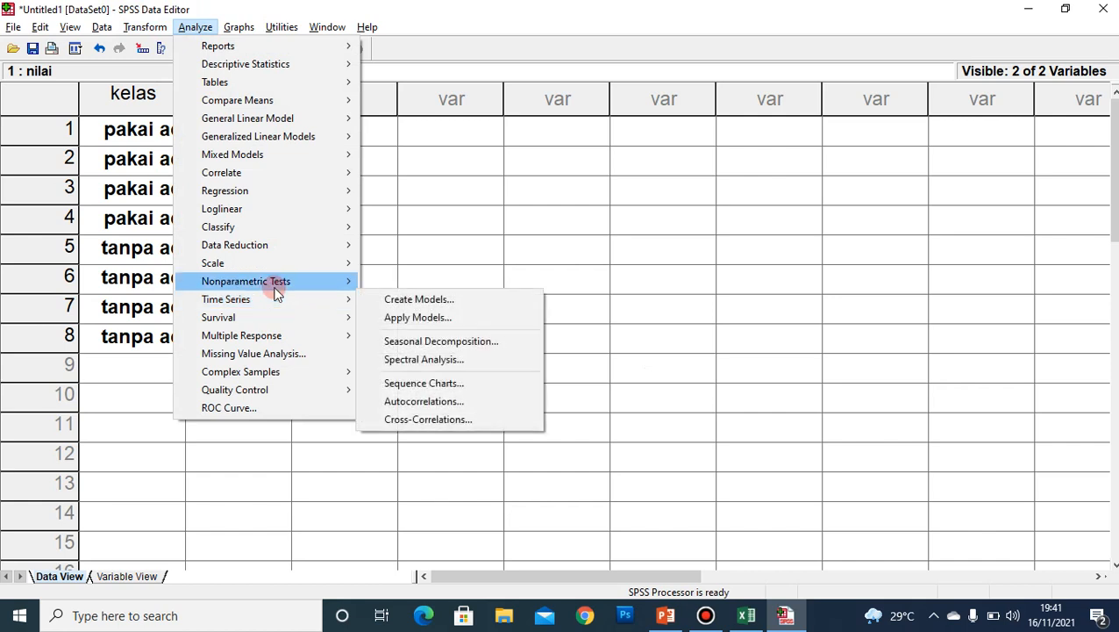
pyautogui.moveTo(323, 281)
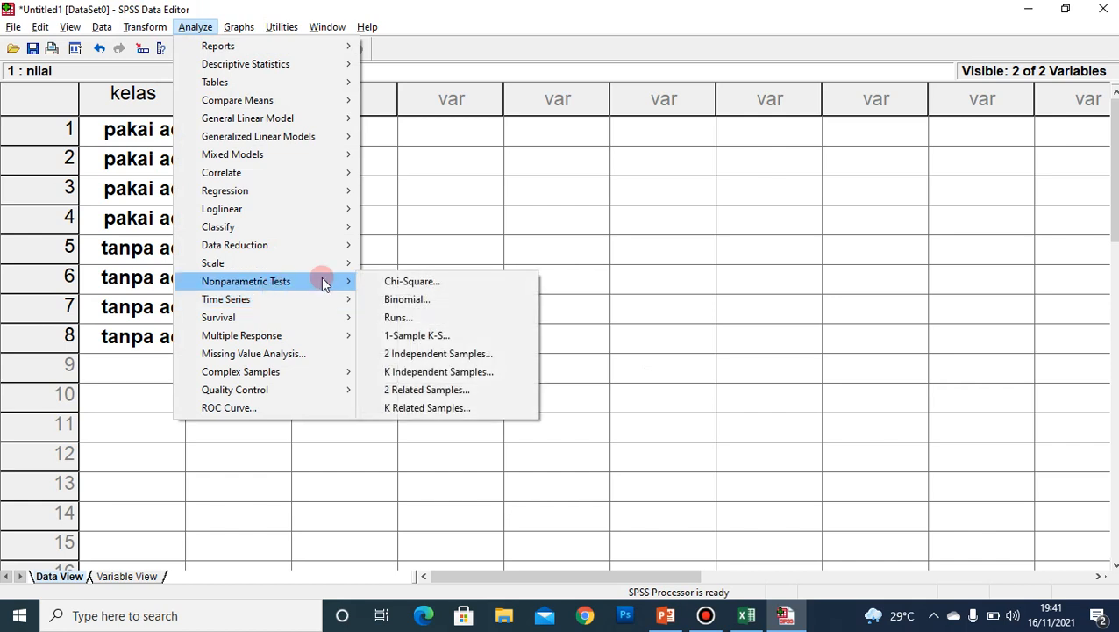
pyautogui.click(413, 353)
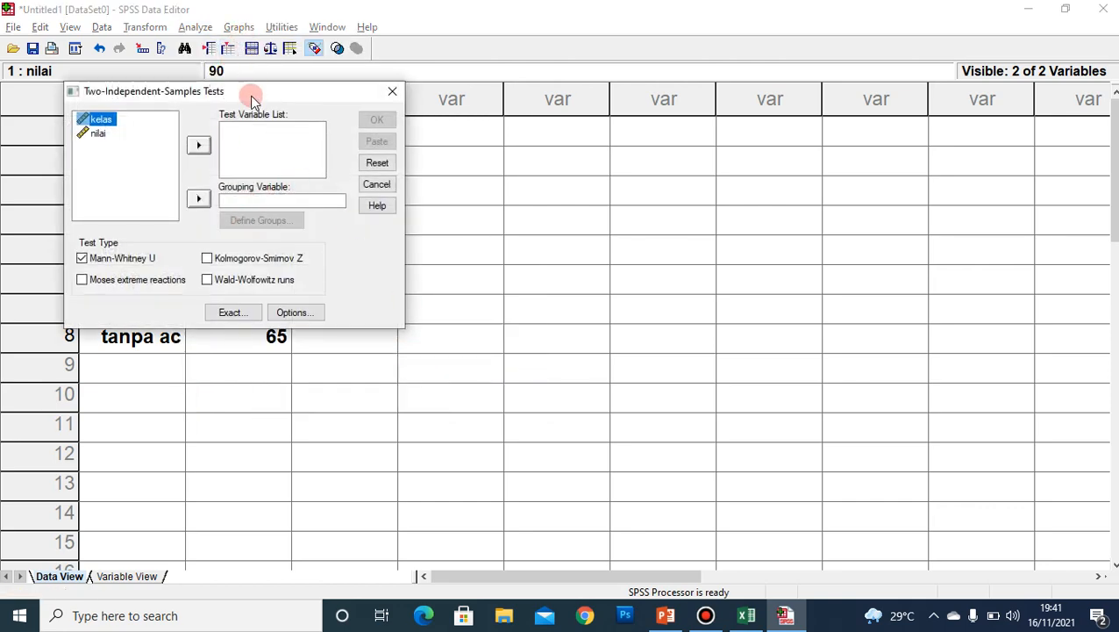
pyautogui.moveTo(251, 98); pyautogui.dragTo(624, 159)
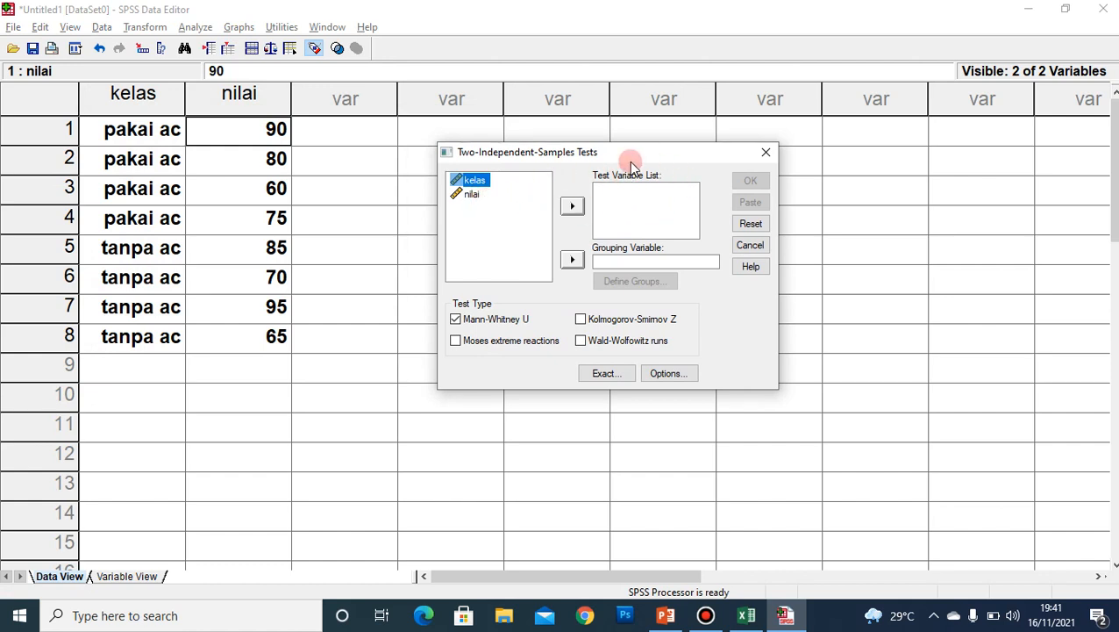
pyautogui.click(473, 194)
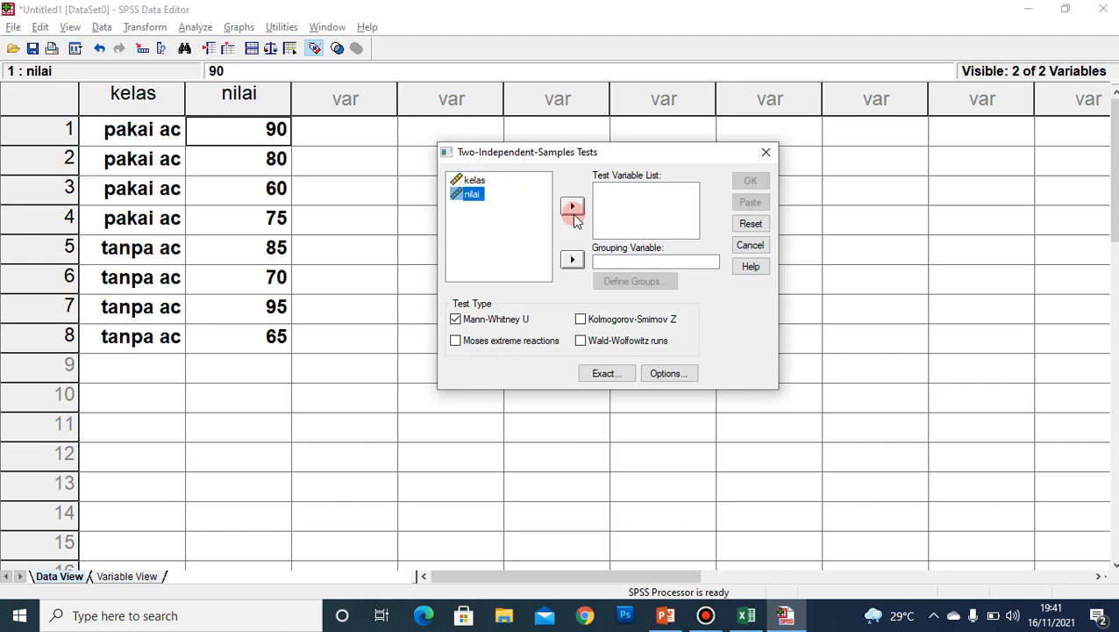
pyautogui.click(572, 206)
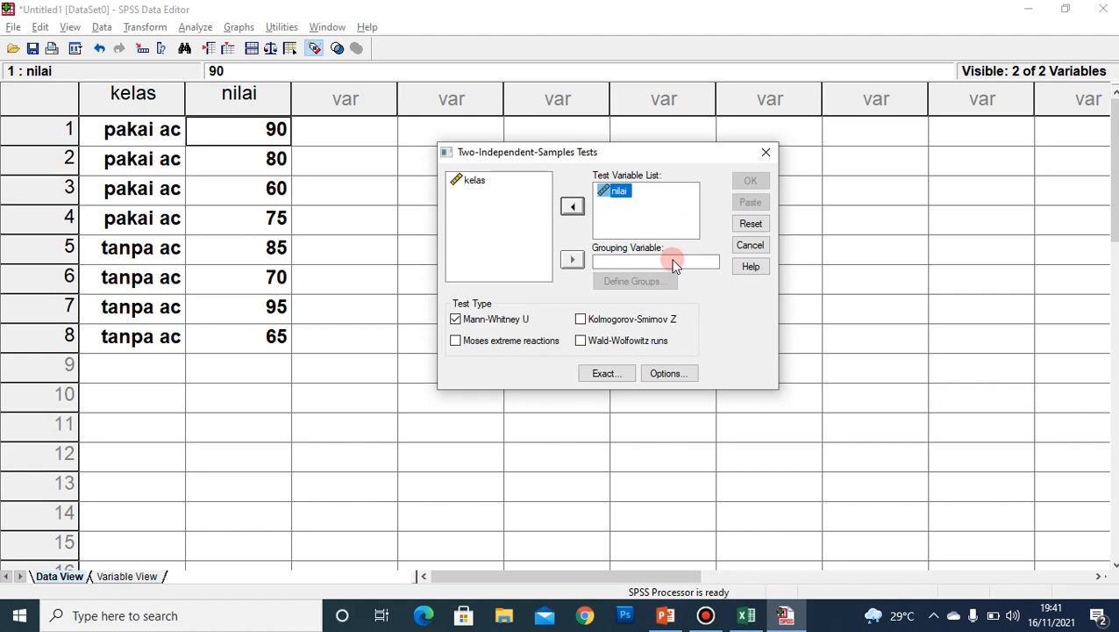
pyautogui.click(472, 180)
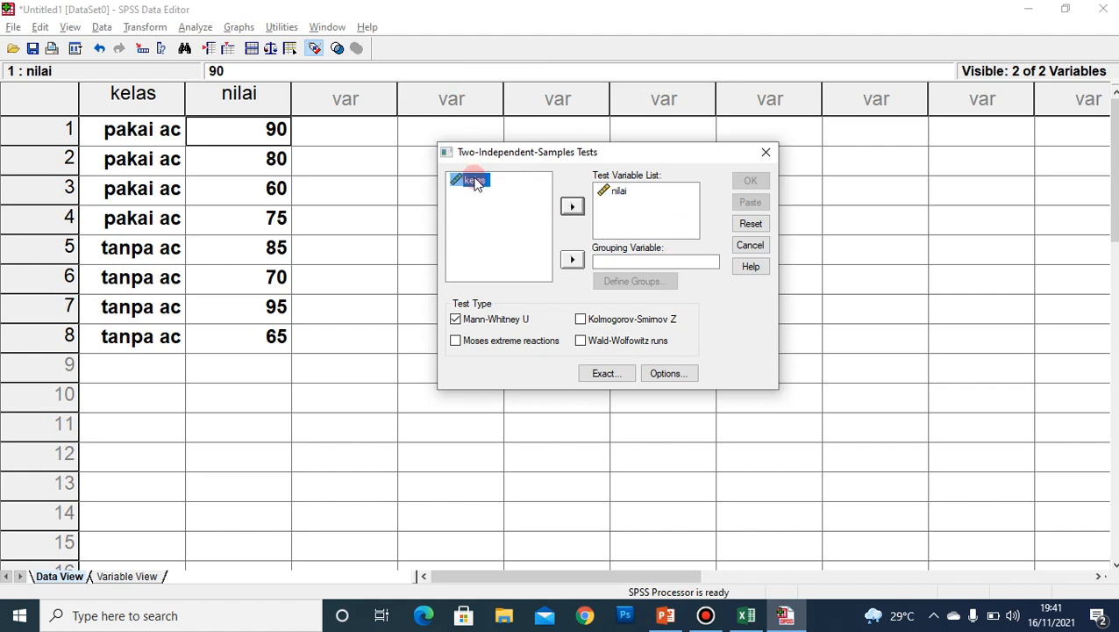
pyautogui.click(572, 260)
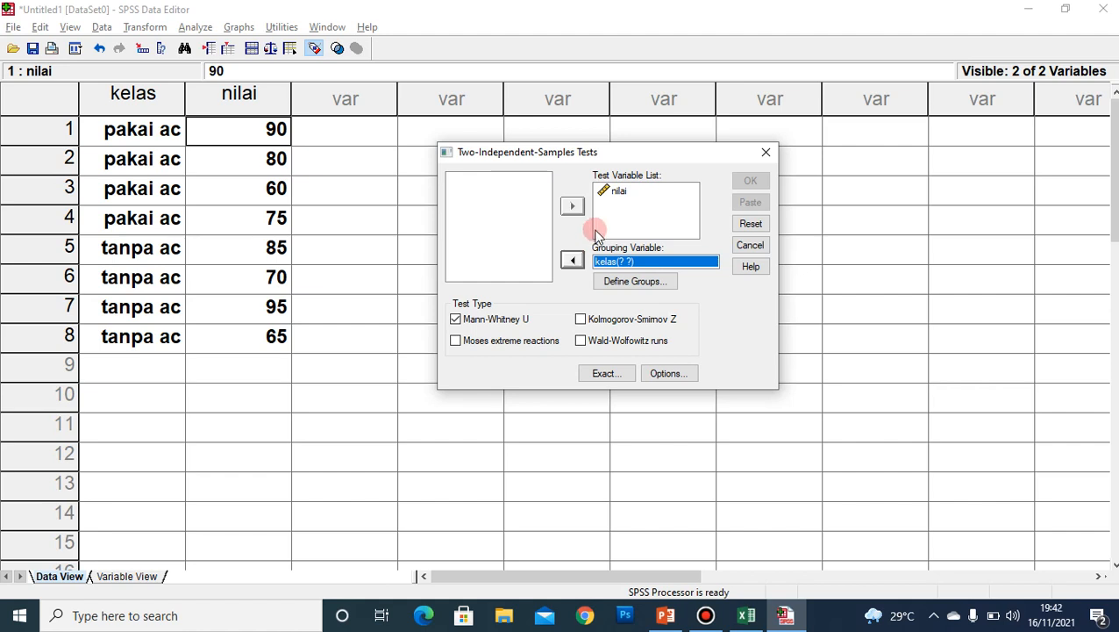
# Define the kelas groups as 1 and 2 and run the Mann-Whitney U test.
pyautogui.click(662, 285)
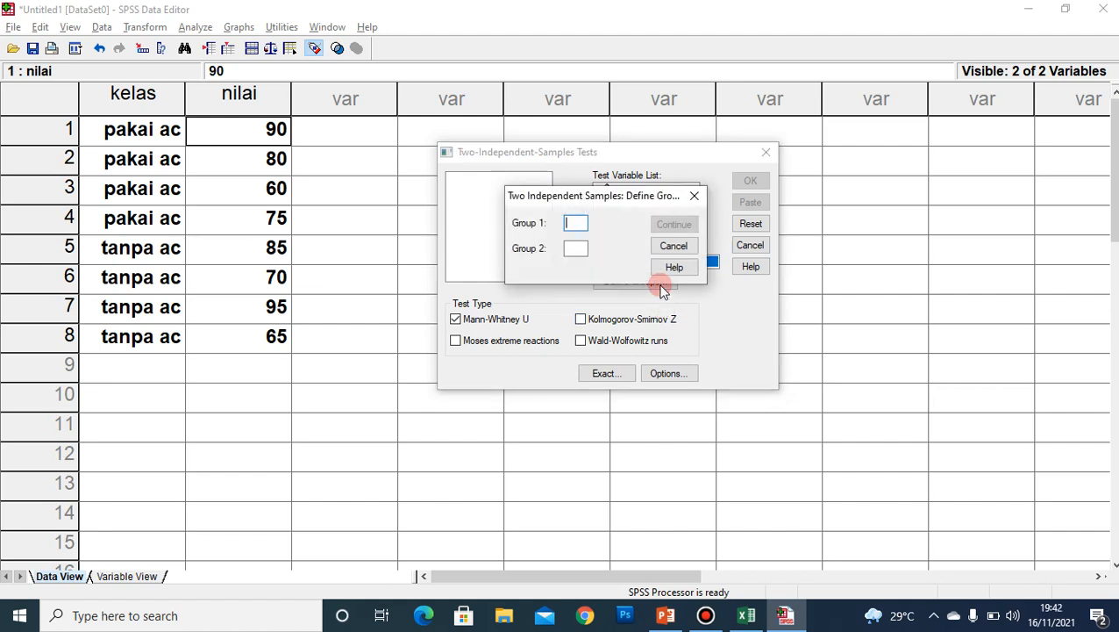
pyautogui.click(573, 223)
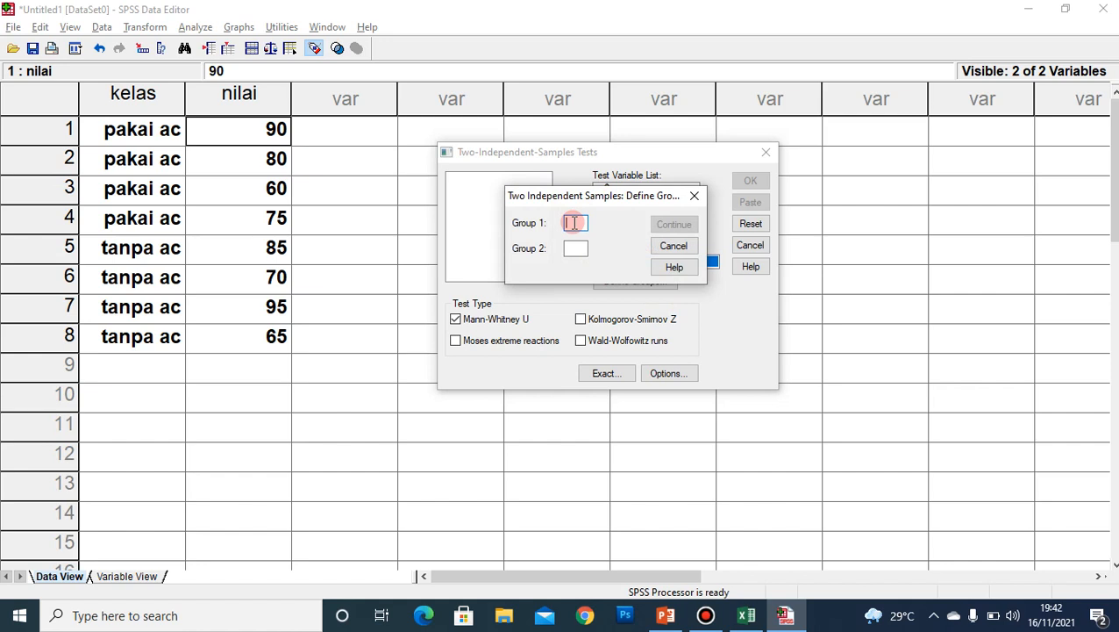
pyautogui.write('1')
pyautogui.press('Tab')
pyautogui.write('2')
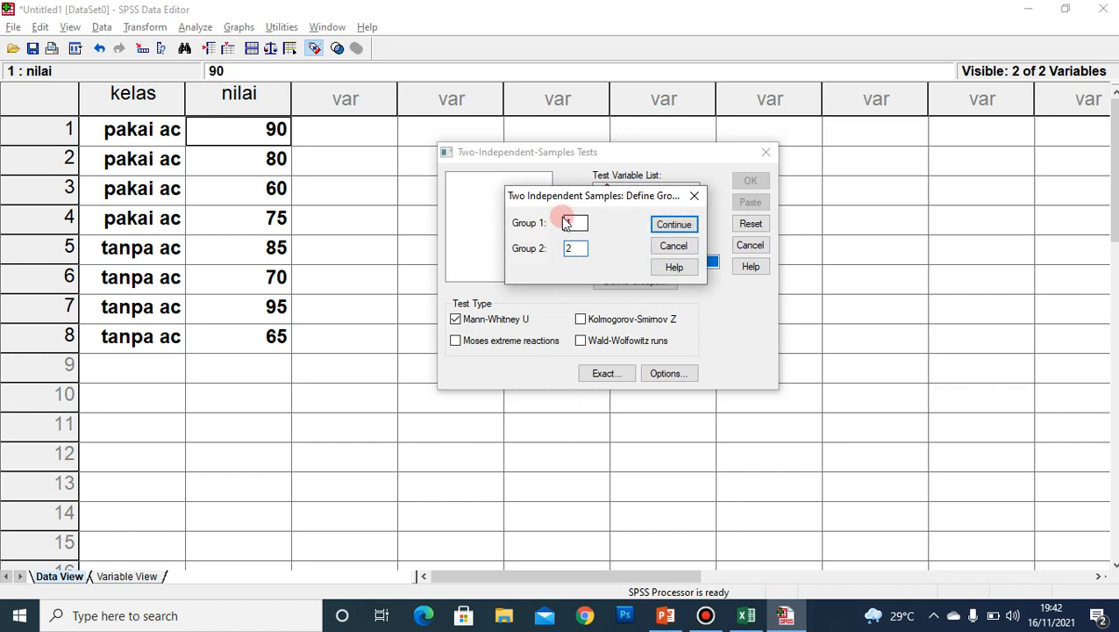
pyautogui.click(672, 226)
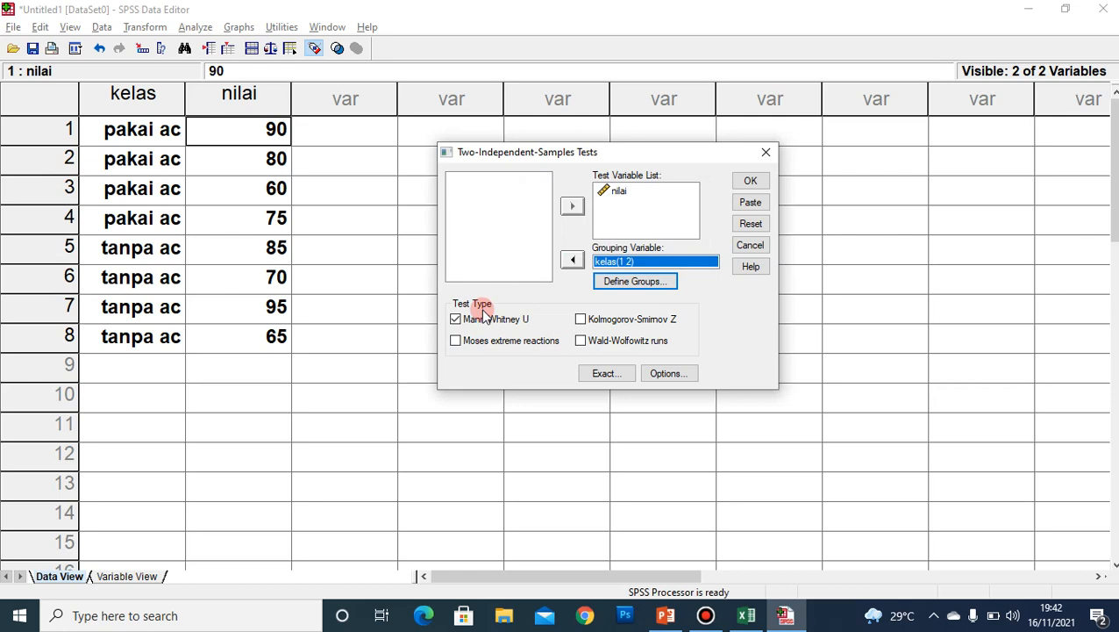
pyautogui.click(750, 180)
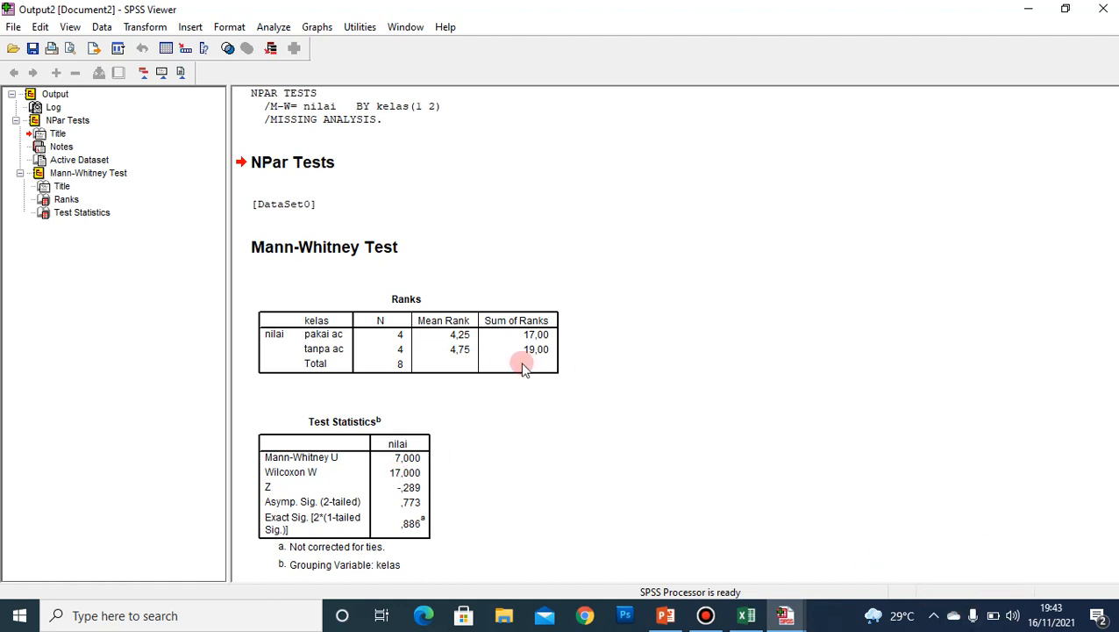
# Switch to PowerPoint and present slide 4, "1. Olah SPSS", as a slide show.
pyautogui.click(670, 617)
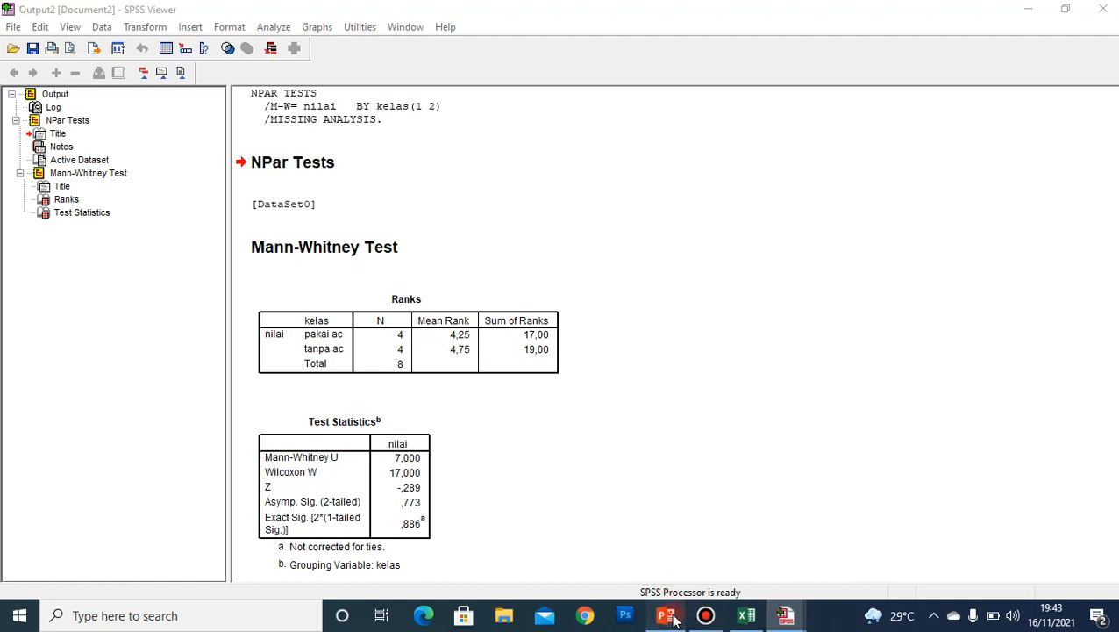
pyautogui.click(83, 425)
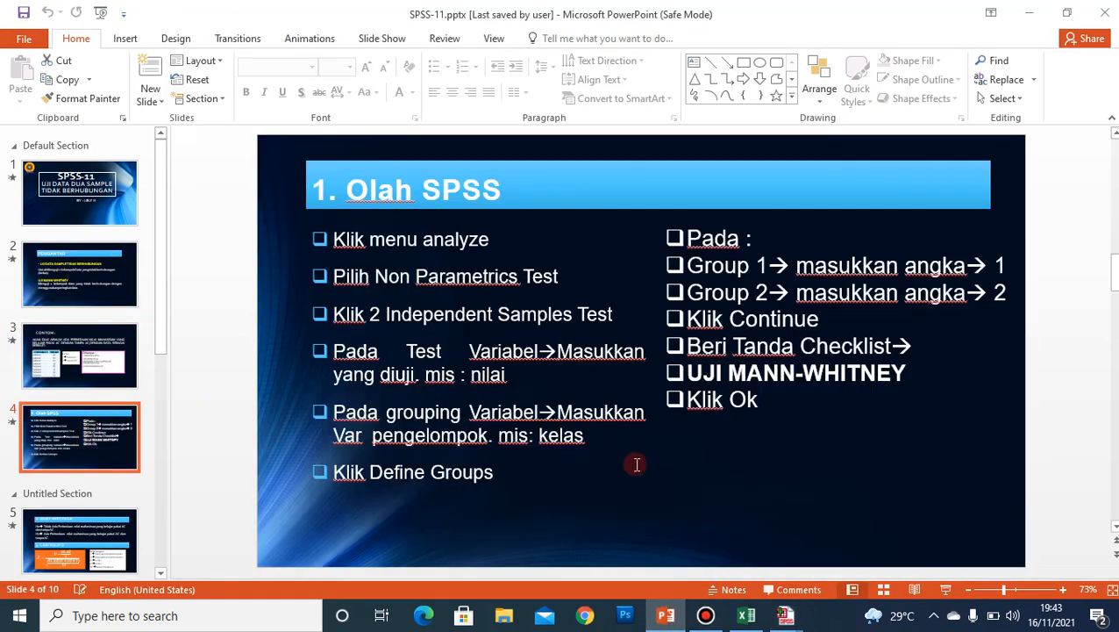
pyautogui.click(945, 605)
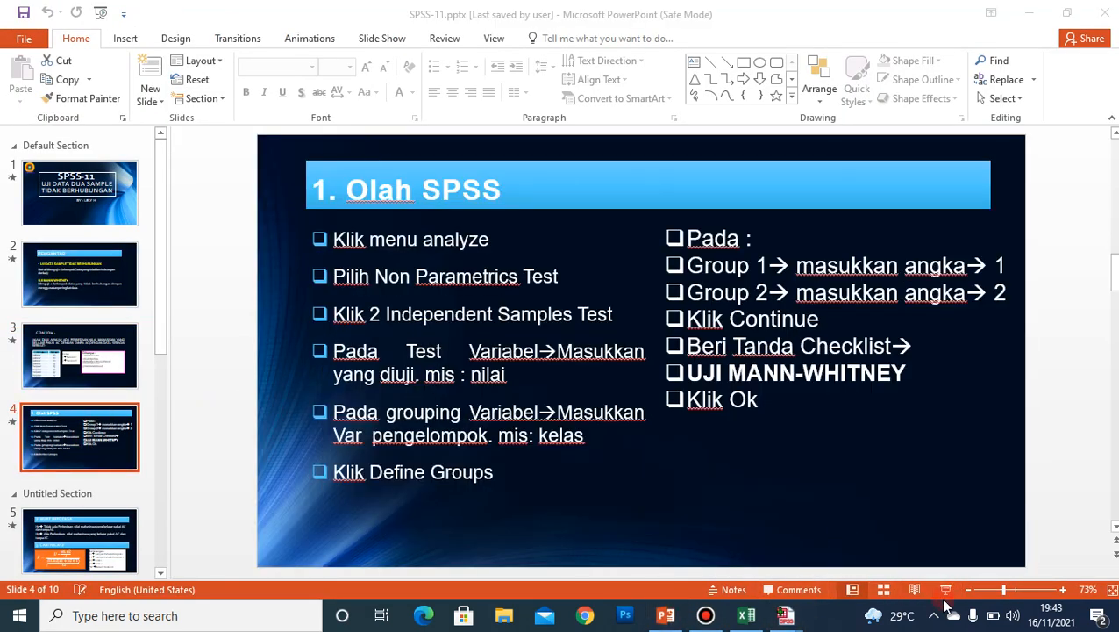
pyautogui.click(944, 592)
pyautogui.click(944, 592)
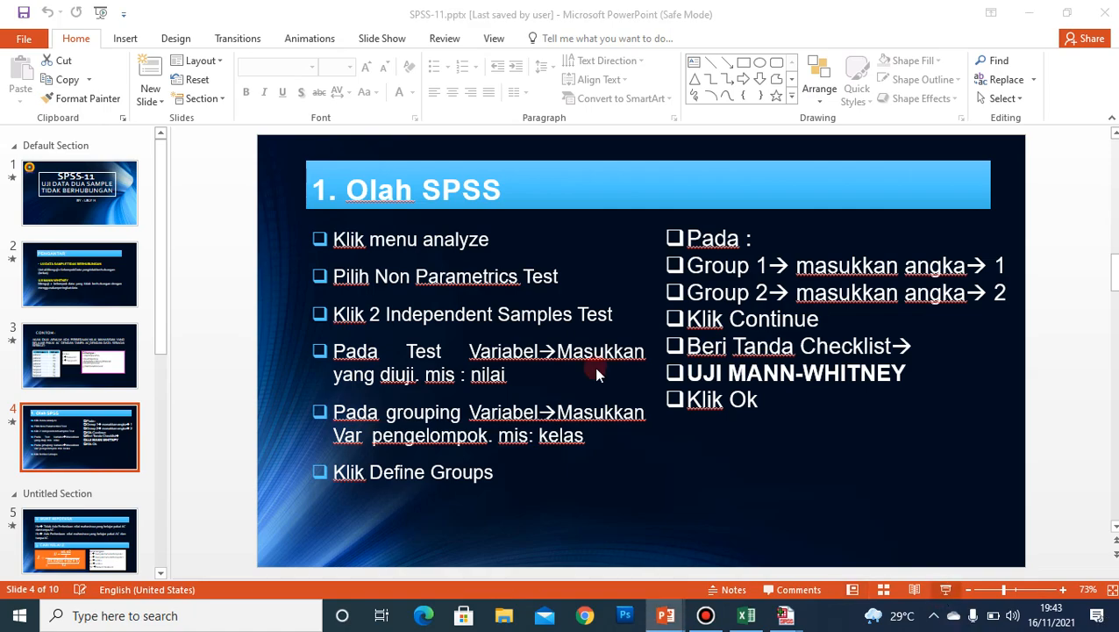
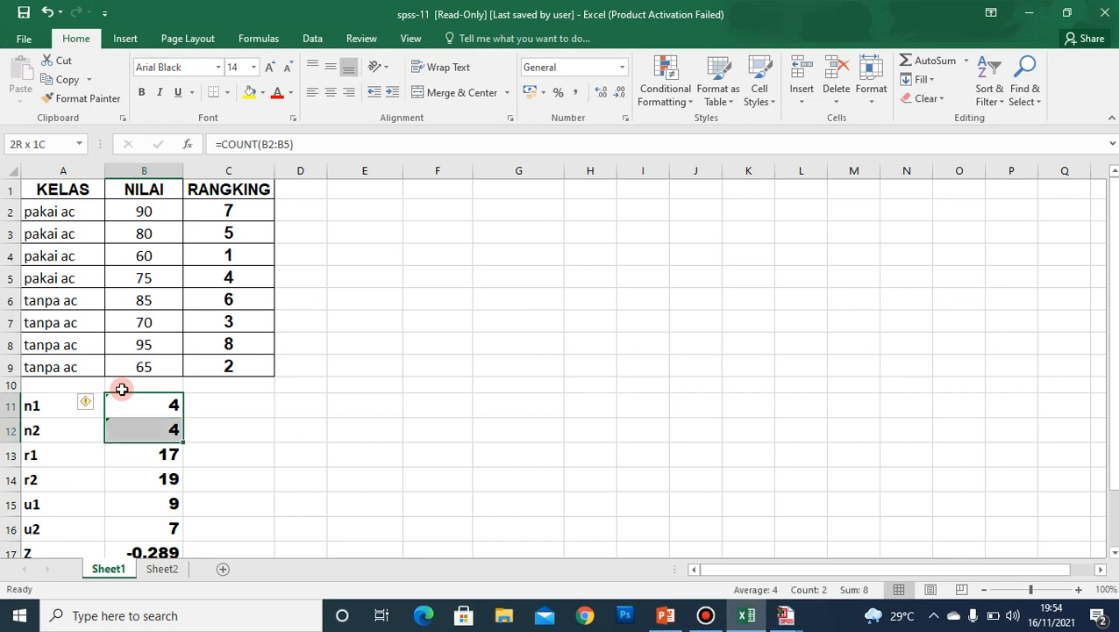
# Clear the n1, n2, r1 and r2 formulas from B11:B14 on Sheet1 of the Excel workbook.
pyautogui.hotkey('shift', 'Up')
pyautogui.hotkey('shift', 'Up')
pyautogui.hotkey('shift', 'Up')
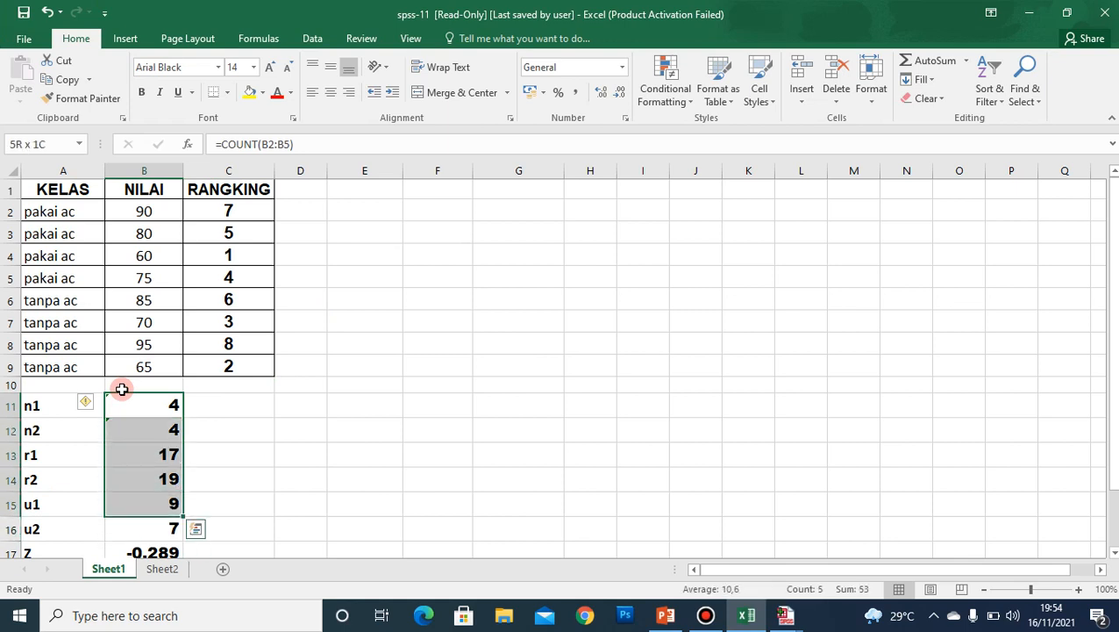
pyautogui.press('Delete')
pyautogui.click(122, 389)
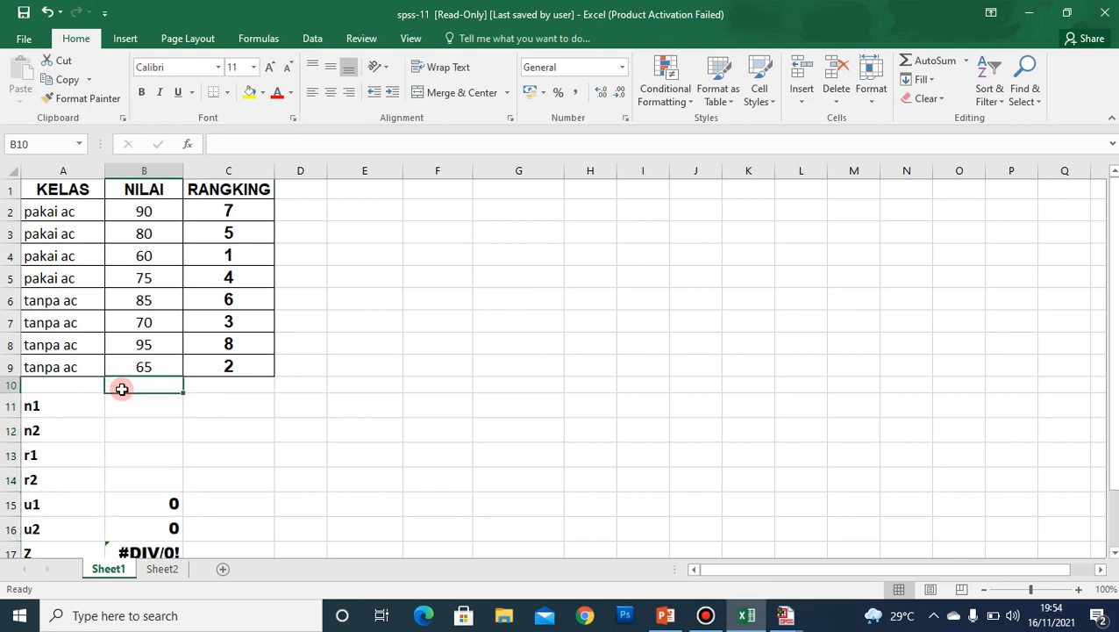
# Compute n1 in B11 with a COUNT formula over the pakai ac scores in B2:B5.
pyautogui.press('Down')
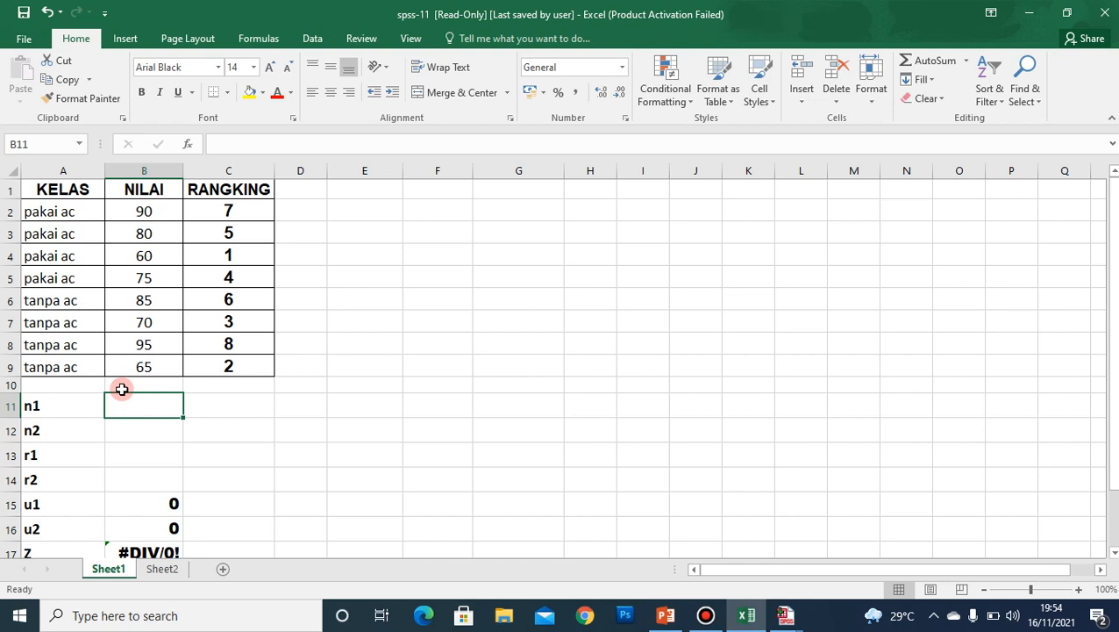
pyautogui.write('=co')
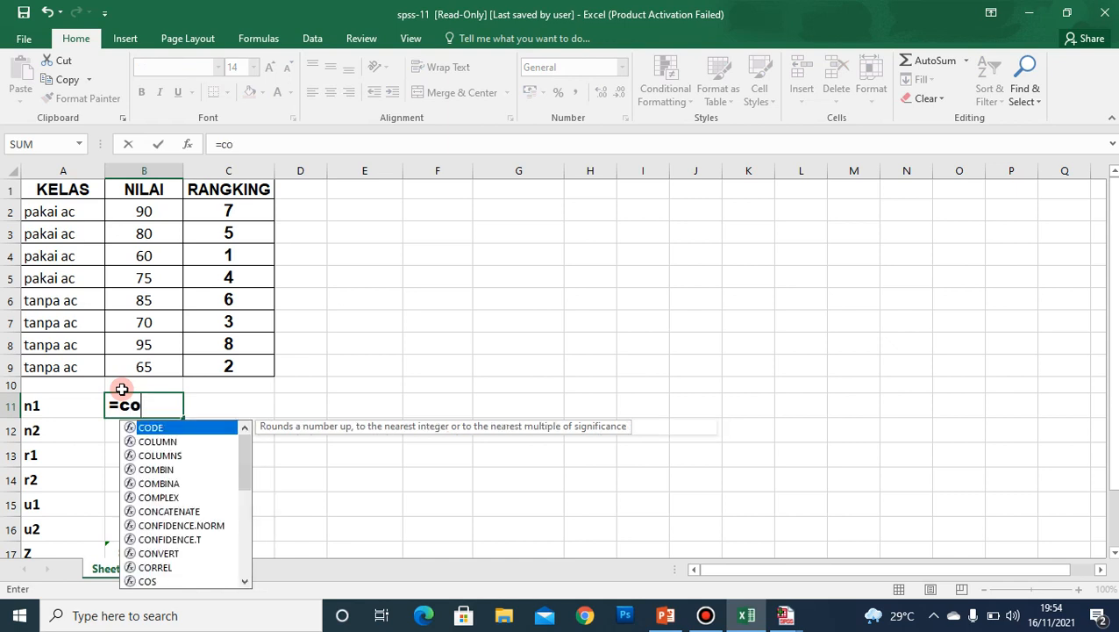
pyautogui.write('unt(')
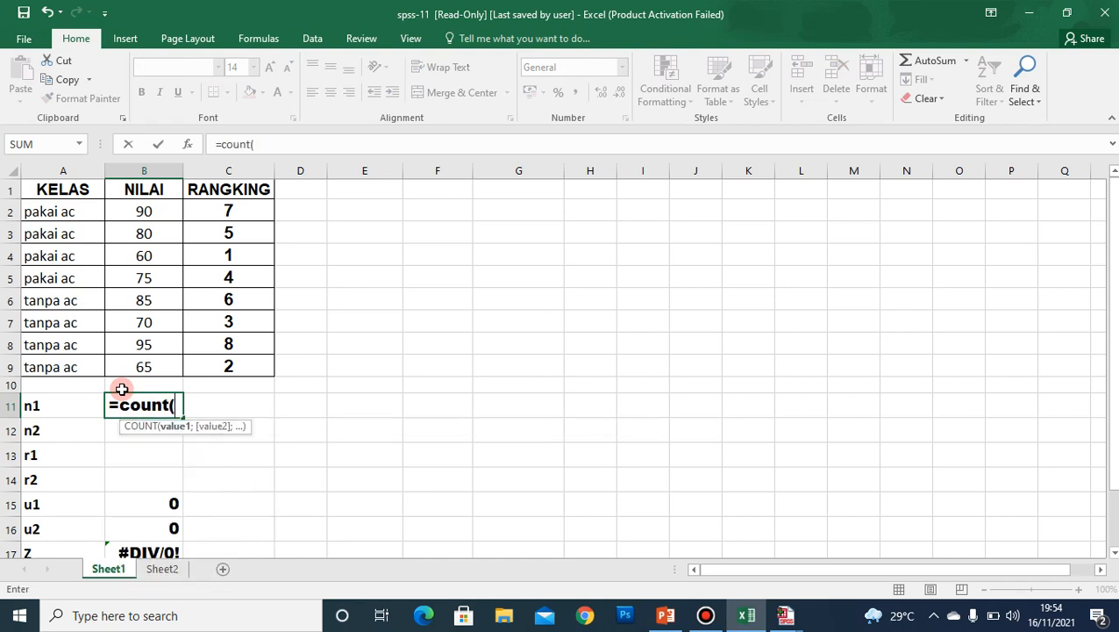
pyautogui.press('Up')
pyautogui.press('Up')
pyautogui.press('Up')
pyautogui.press('Up')
pyautogui.press('Up')
pyautogui.press('Up')
pyautogui.press('Up')
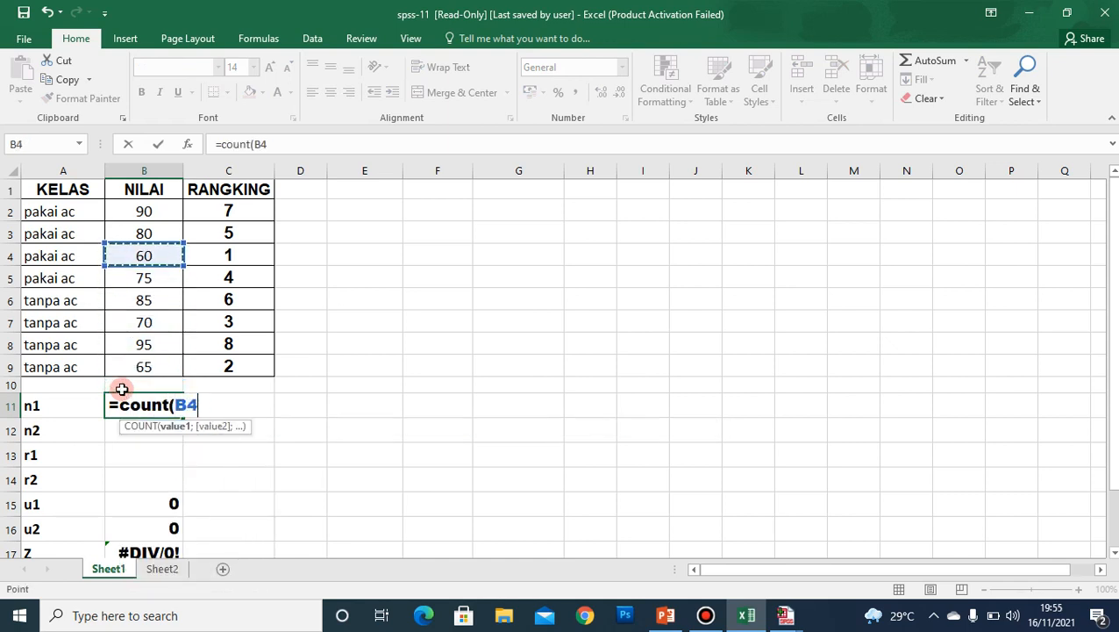
pyautogui.press('Up')
pyautogui.press('Up')
pyautogui.hotkey('shift', 'Down')
pyautogui.hotkey('shift', 'Down')
pyautogui.hotkey('shift', 'Down')
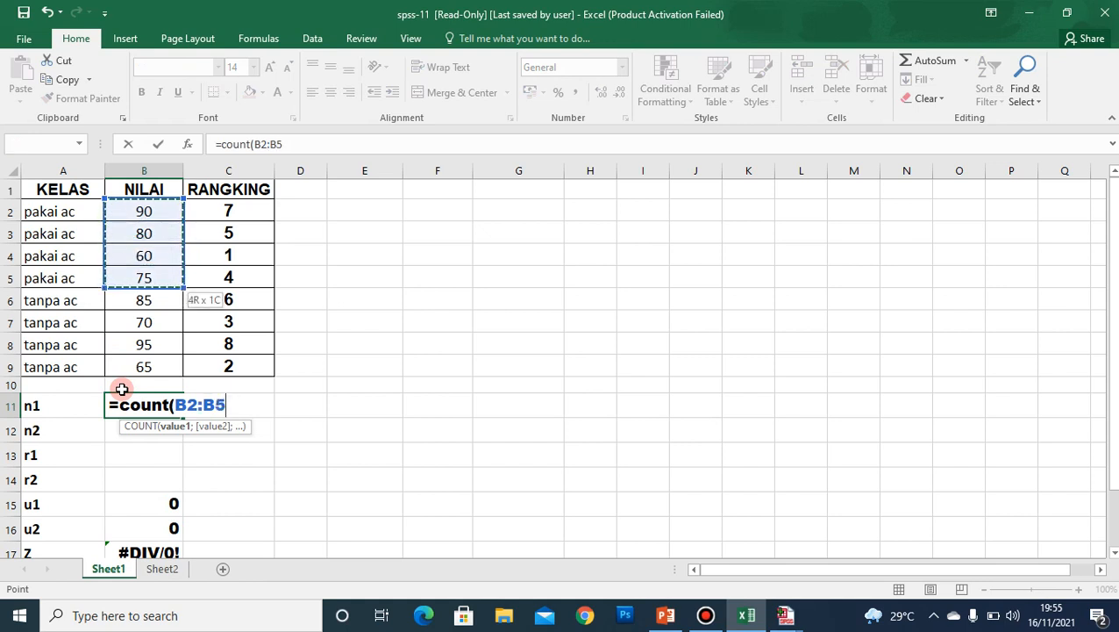
pyautogui.write(')')
pyautogui.press('Return')
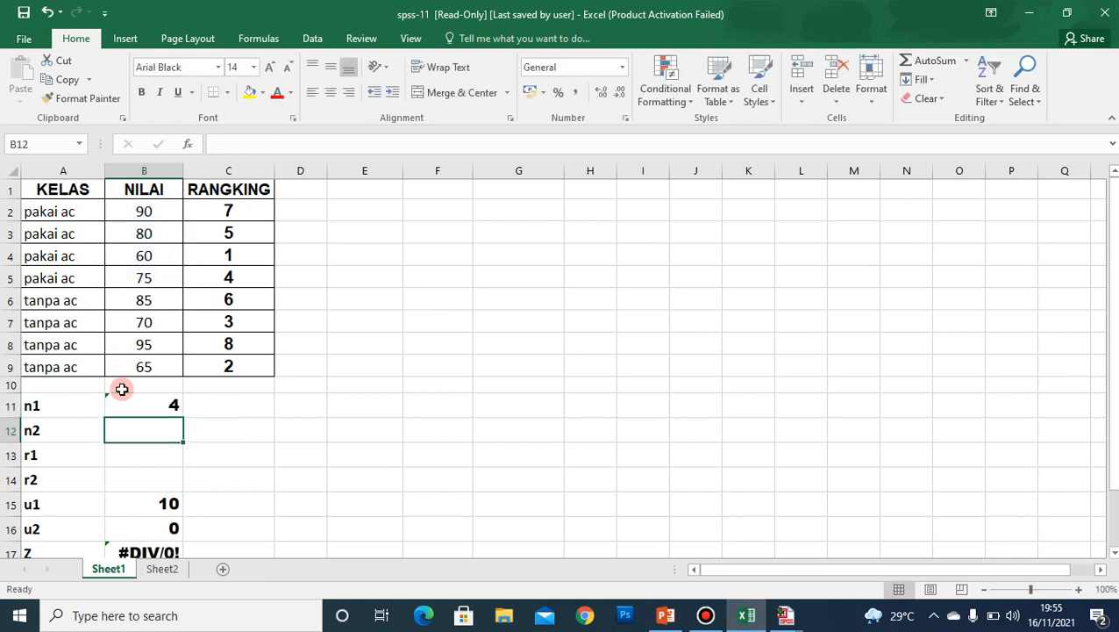
# Compute n2 in B12 with a COUNT formula over the tanpa ac scores in B6:B9.
pyautogui.write('=')
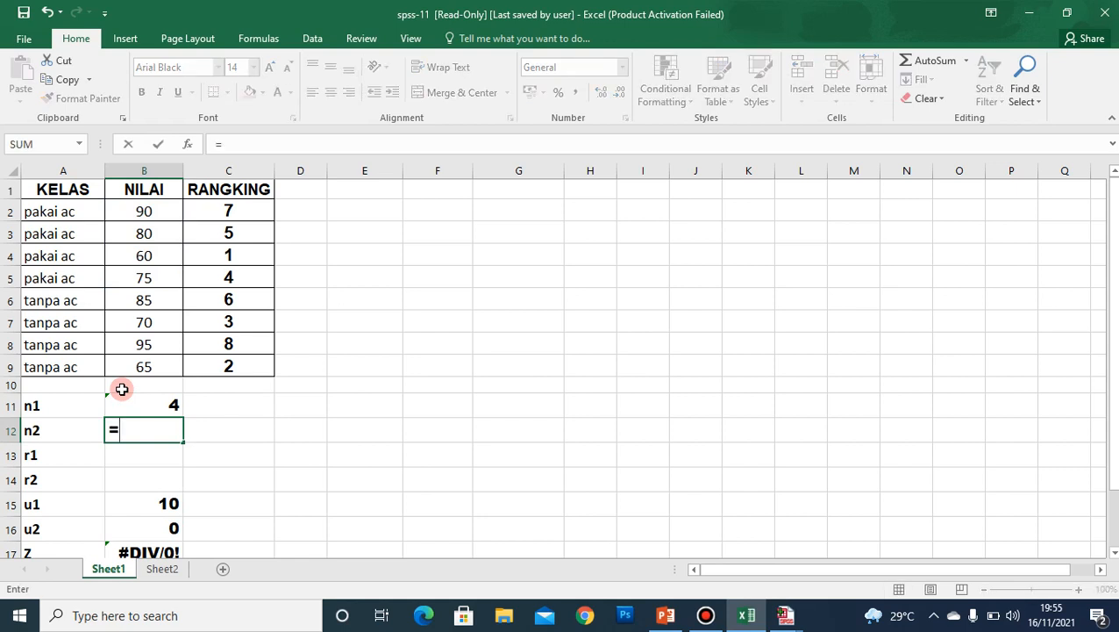
pyautogui.write('count(')
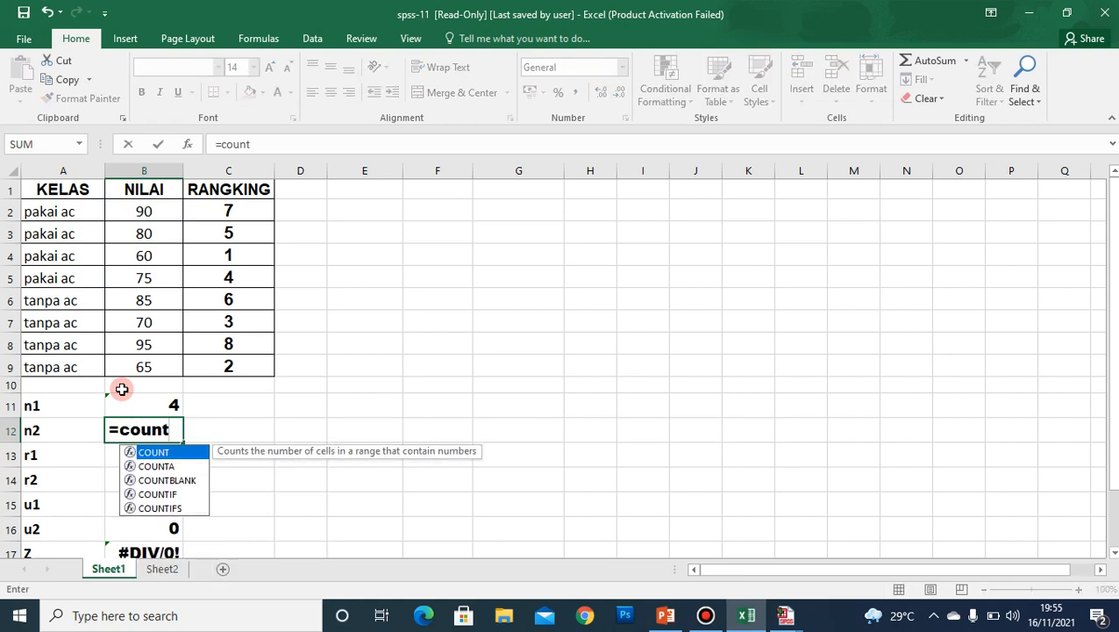
pyautogui.press('Up')
pyautogui.press('Up')
pyautogui.press('Up')
pyautogui.press('Up')
pyautogui.press('Up')
pyautogui.press('Up')
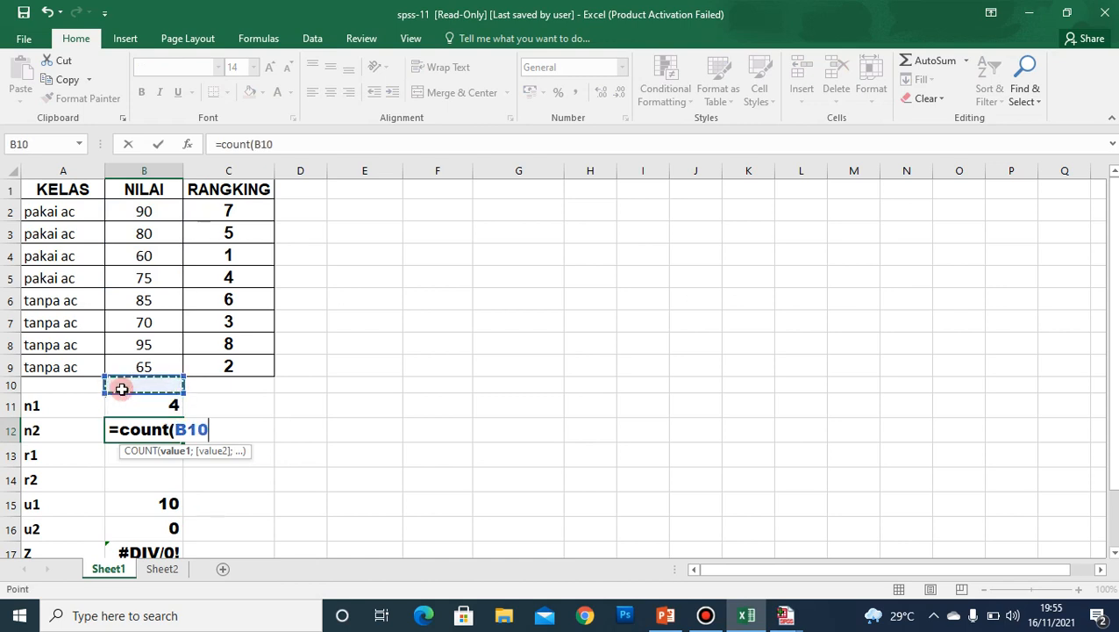
pyautogui.hotkey('shift', 'Down')
pyautogui.hotkey('shift', 'Down')
pyautogui.hotkey('shift', 'Down')
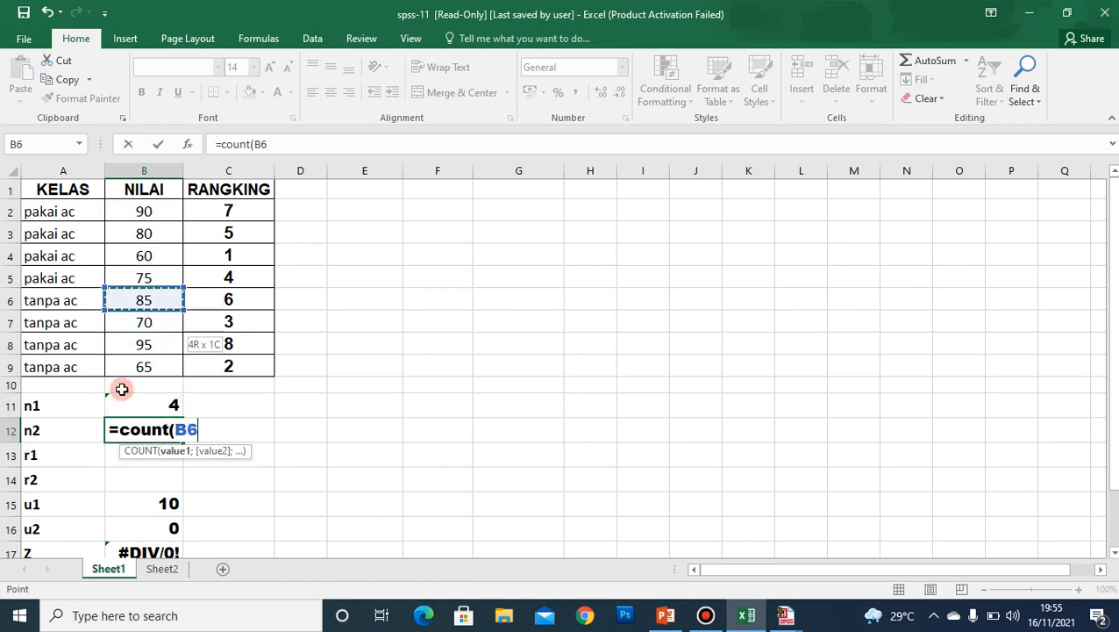
pyautogui.write(')')
pyautogui.press('Return')
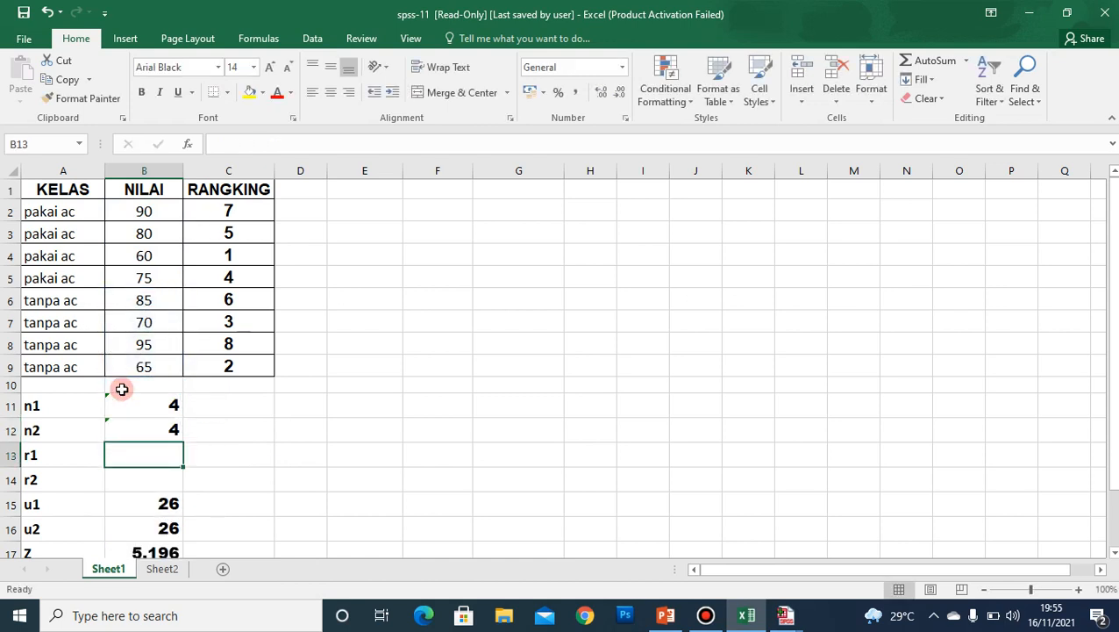
# Compute r1 in B13 with a SUM formula over the pakai ac ranks in C2:C5.
pyautogui.write('=')
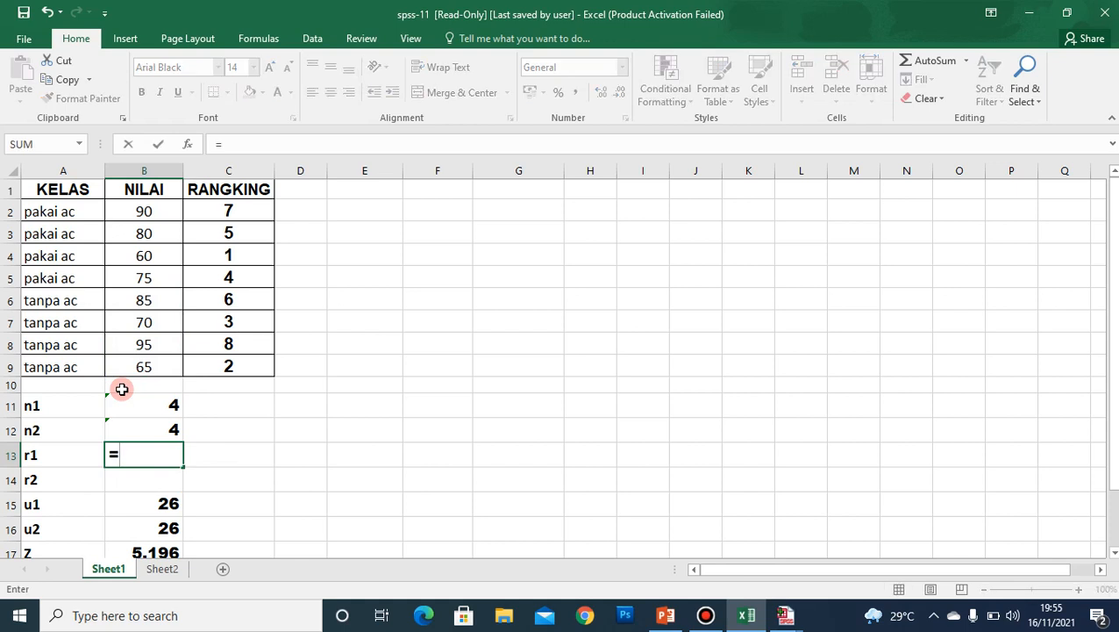
pyautogui.write('s')
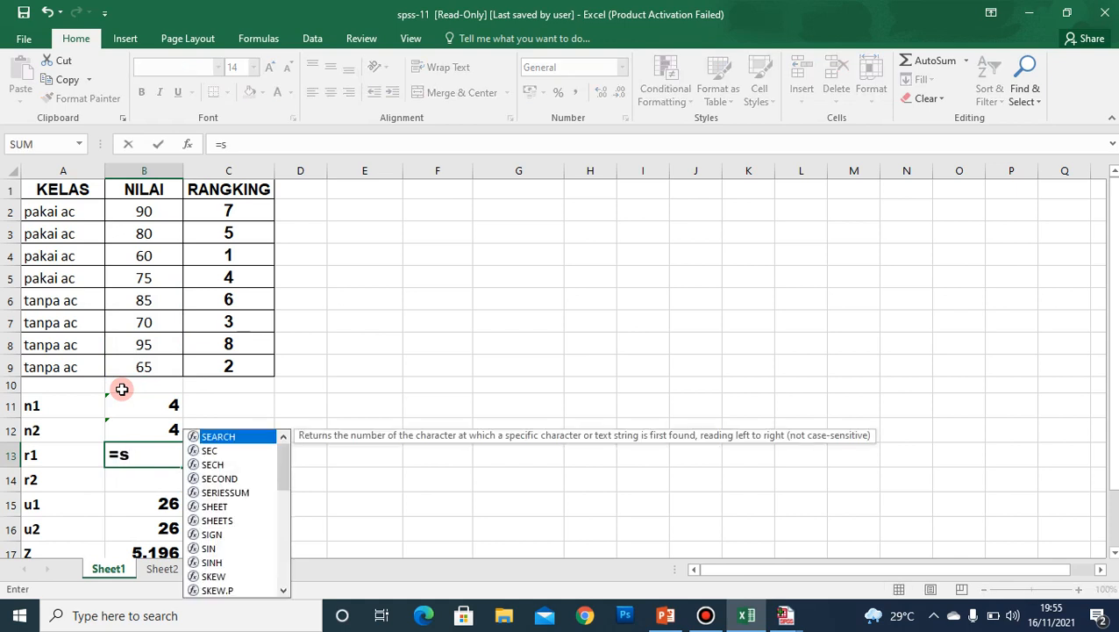
pyautogui.write('um(')
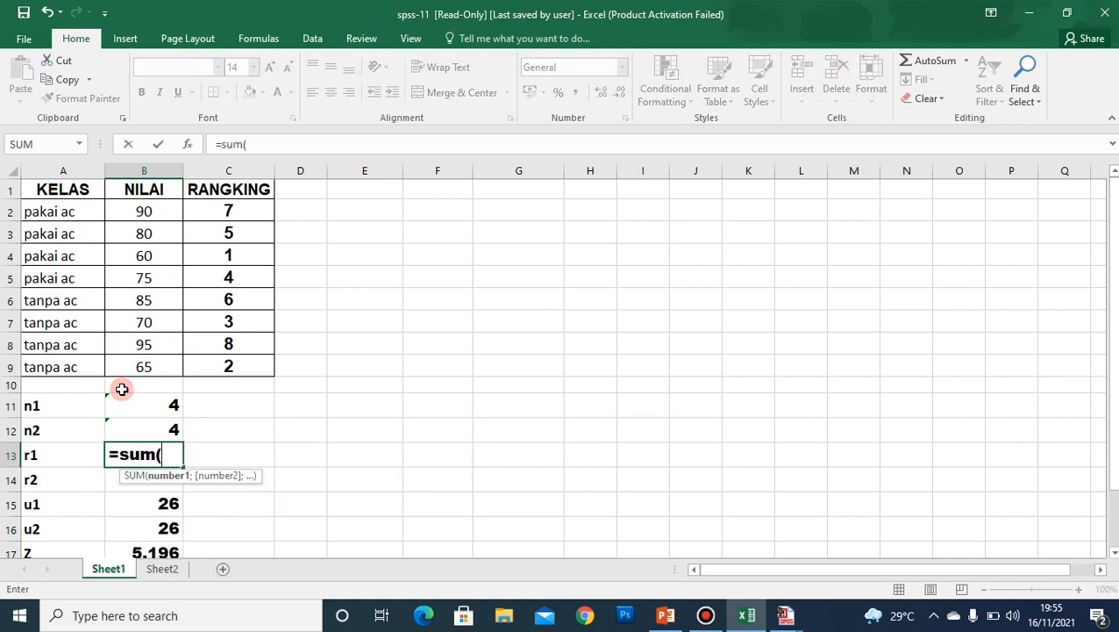
pyautogui.press('Up')
pyautogui.press('Up')
pyautogui.press('Up')
pyautogui.press('Up')
pyautogui.press('Up')
pyautogui.press('Up')
pyautogui.press('Up')
pyautogui.press('Up')
pyautogui.press('Up')
pyautogui.press('Up')
pyautogui.press('Up')
pyautogui.press('Right')
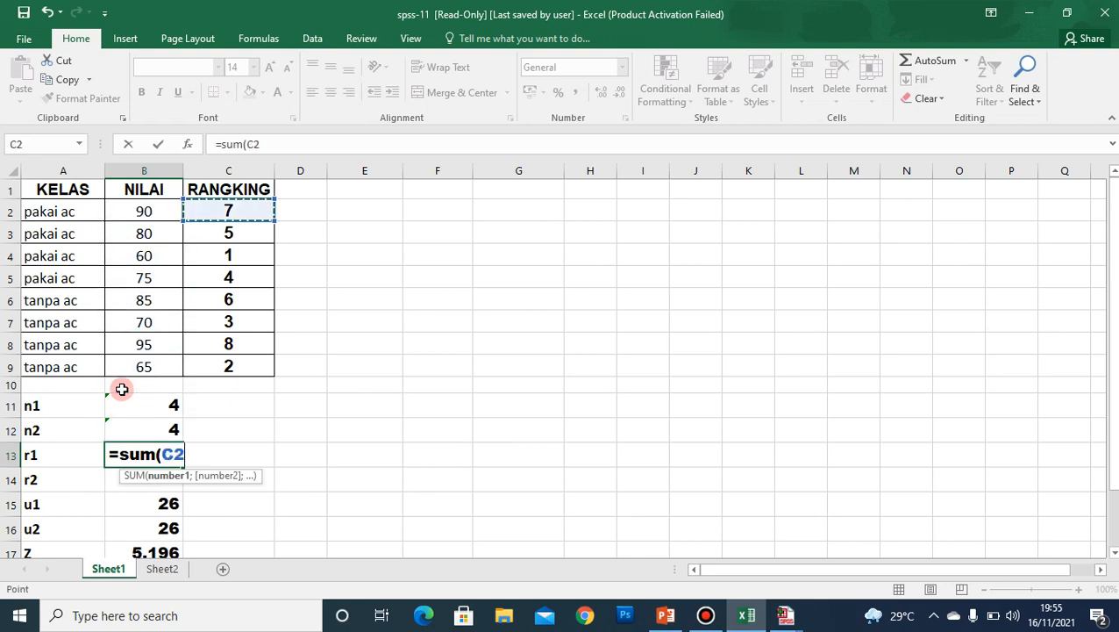
pyautogui.hotkey('shift', 'Down')
pyautogui.hotkey('shift', 'Down')
pyautogui.hotkey('shift', 'Down')
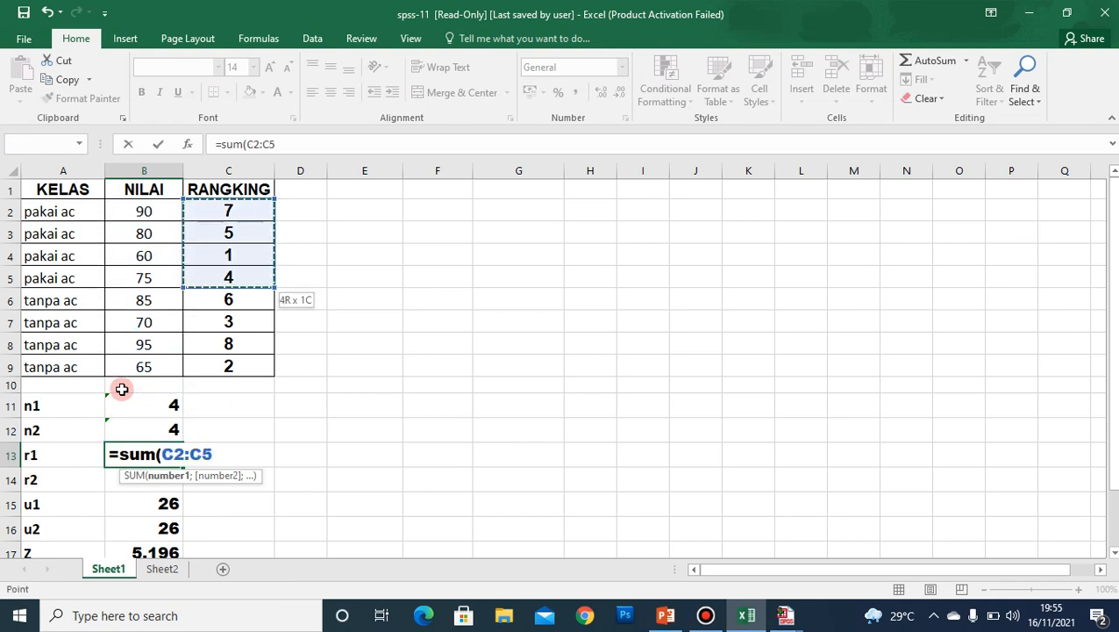
pyautogui.press('Return')
# Compute r2 in B14 with a SUM formula over the tanpa ac ranks in C6:C9.
pyautogui.write('=sum')
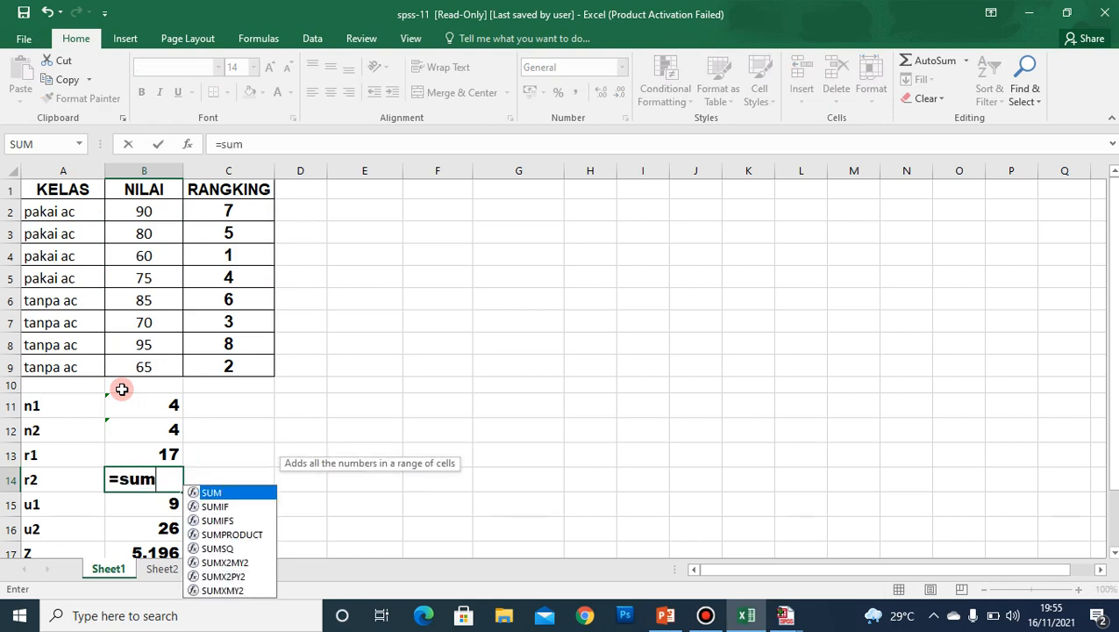
pyautogui.write('(')
pyautogui.press('Up')
pyautogui.press('Up')
pyautogui.press('Up')
pyautogui.press('Up')
pyautogui.press('Up')
pyautogui.press('Up')
pyautogui.press('Up')
pyautogui.press('Up')
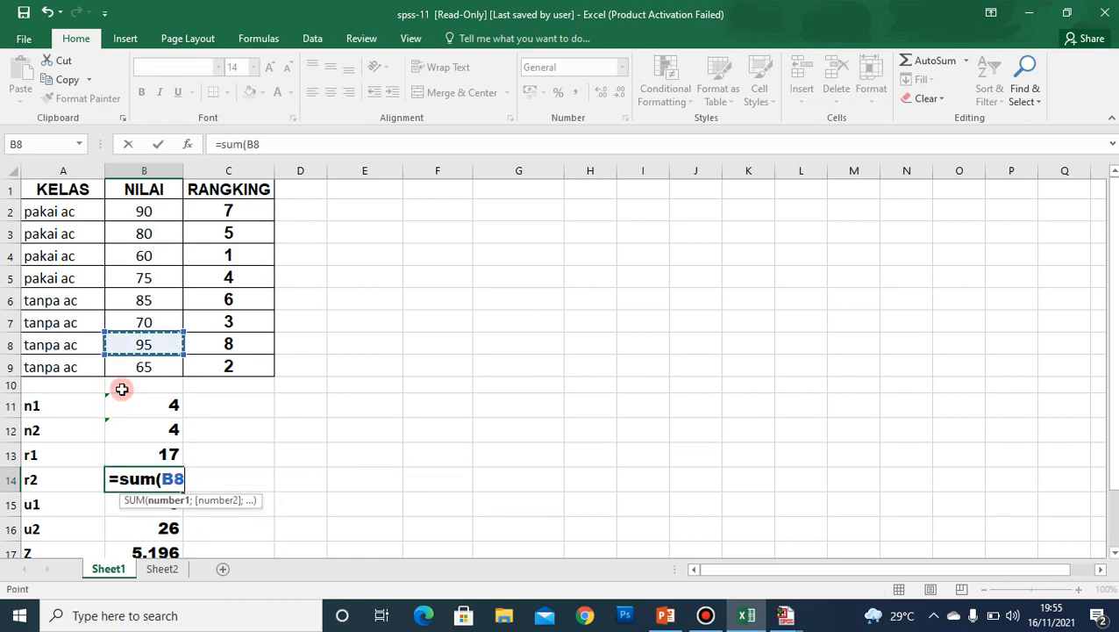
pyautogui.press('Right')
pyautogui.hotkey('shift', 'Down')
pyautogui.hotkey('shift', 'Down')
pyautogui.hotkey('shift', 'Down')
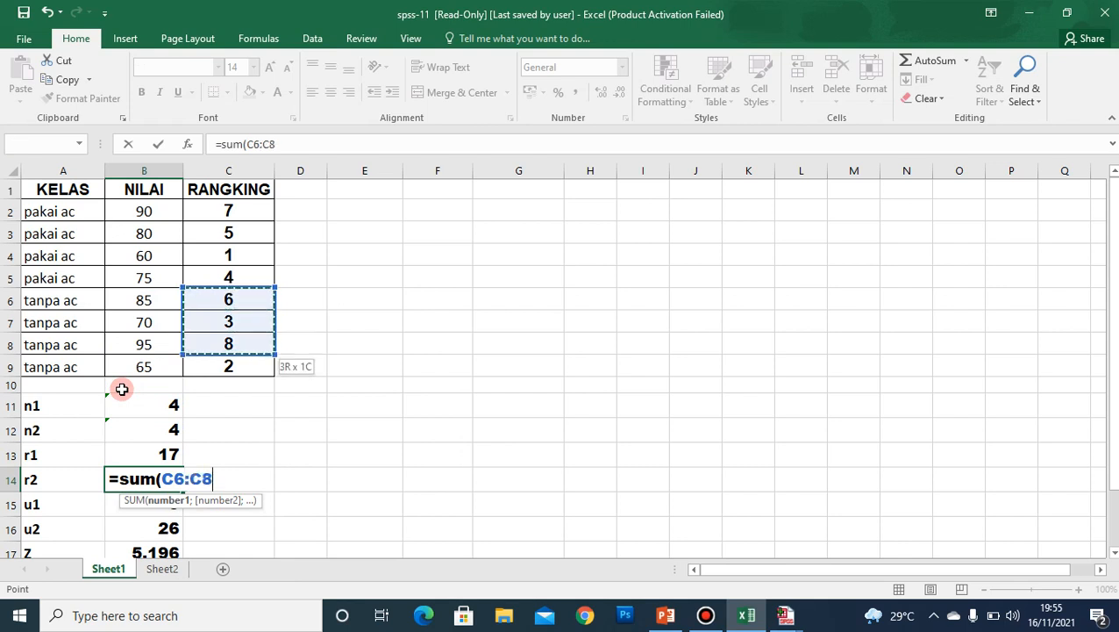
pyautogui.press('Return')
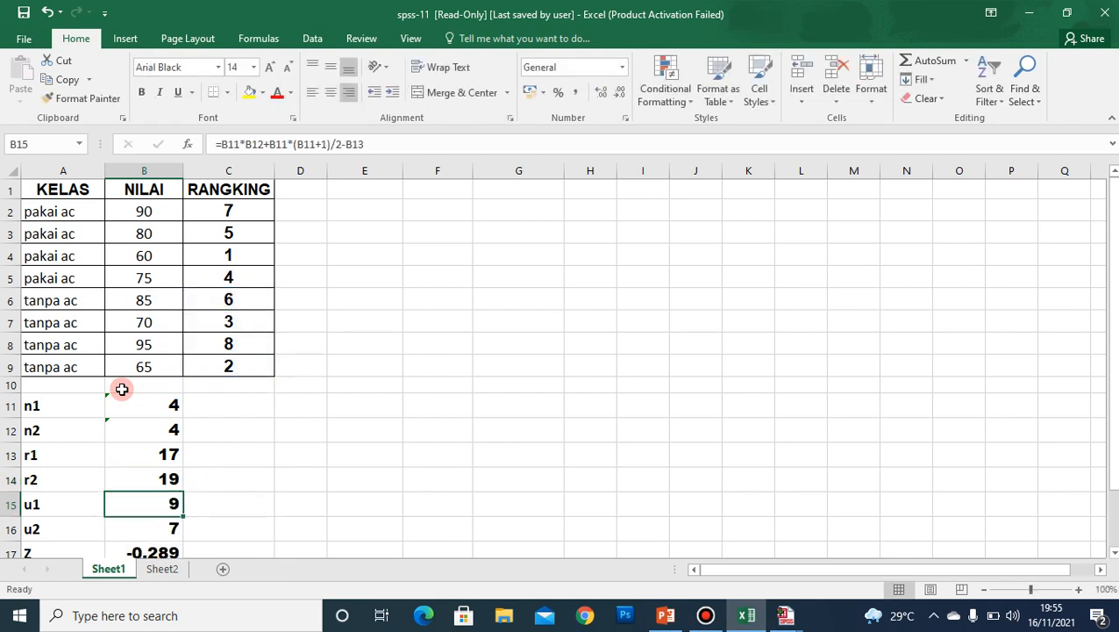
# Left-align the u1 result in B15 and review its formula in the cell, leaving the formula as it is.
pyautogui.doubleClick(154, 503)
pyautogui.press('Return')
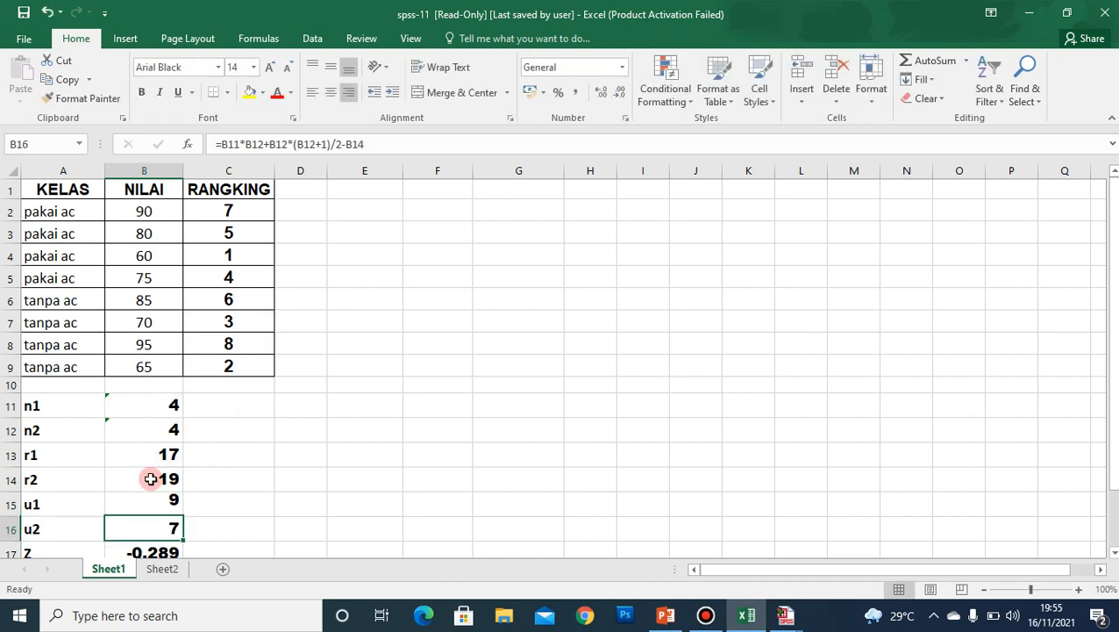
pyautogui.press('Up')
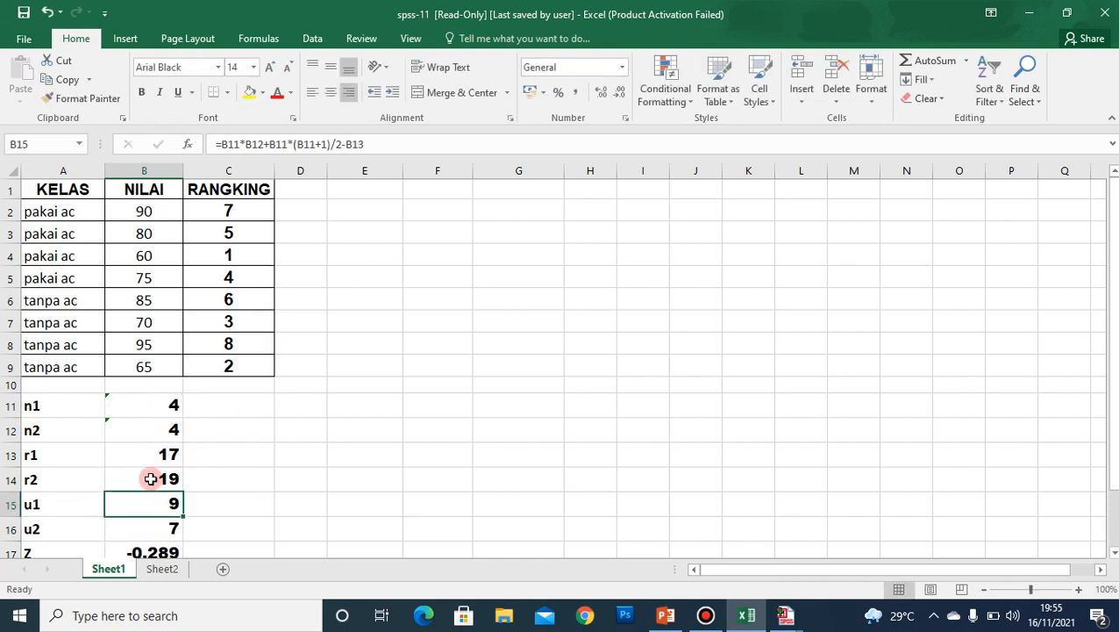
pyautogui.click(314, 93)
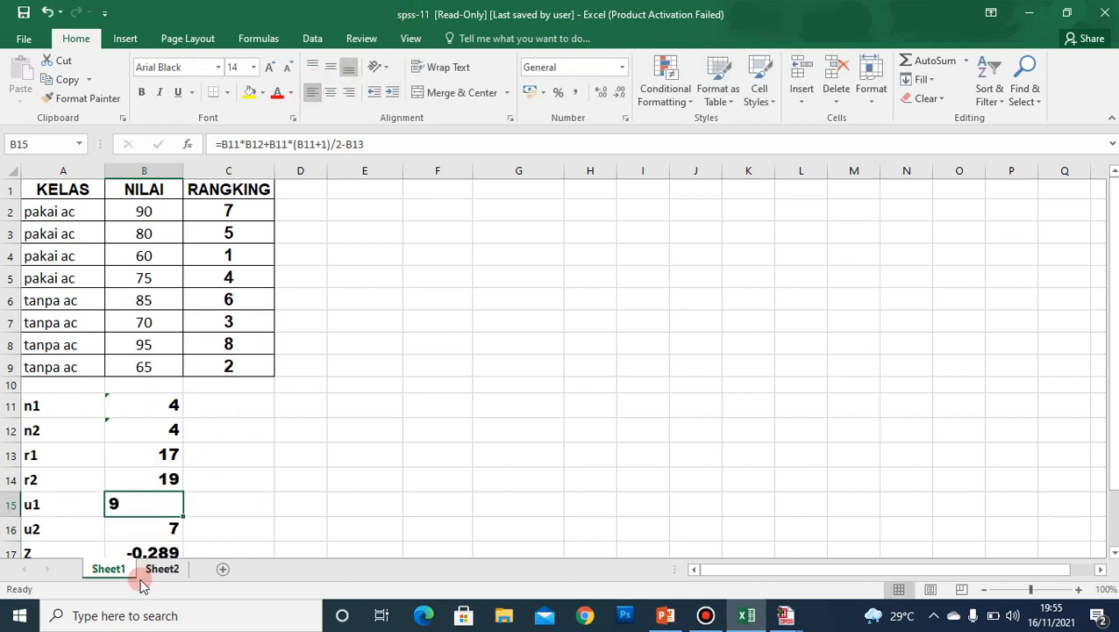
pyautogui.doubleClick(161, 501)
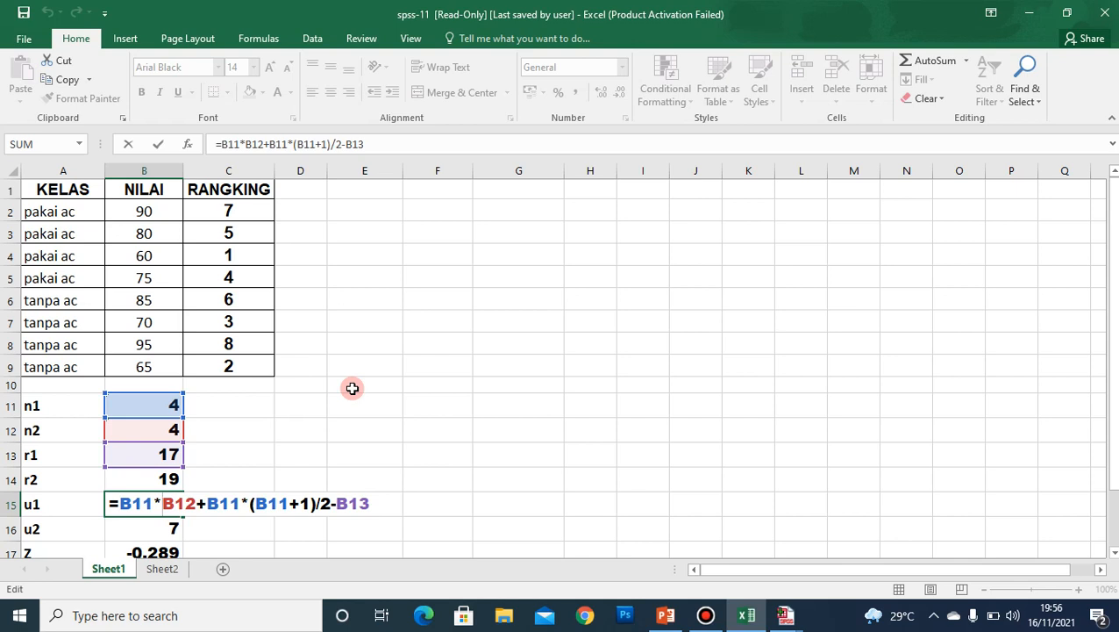
pyautogui.press('Return')
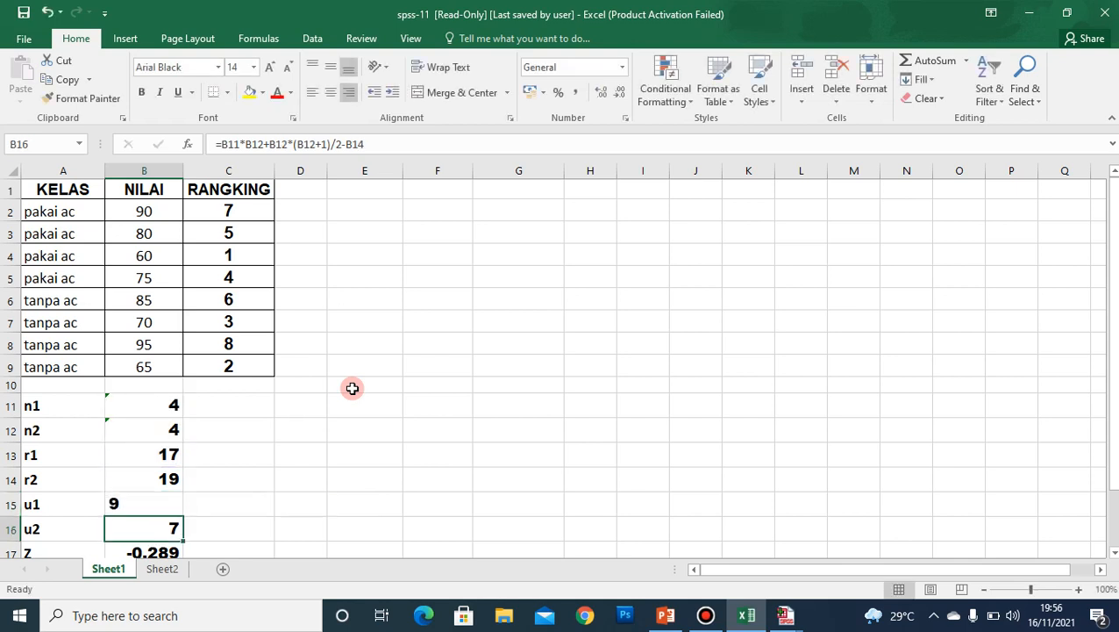
# Left-align the u2 result in B16 and review its formula in the cell.
pyautogui.click(309, 93)
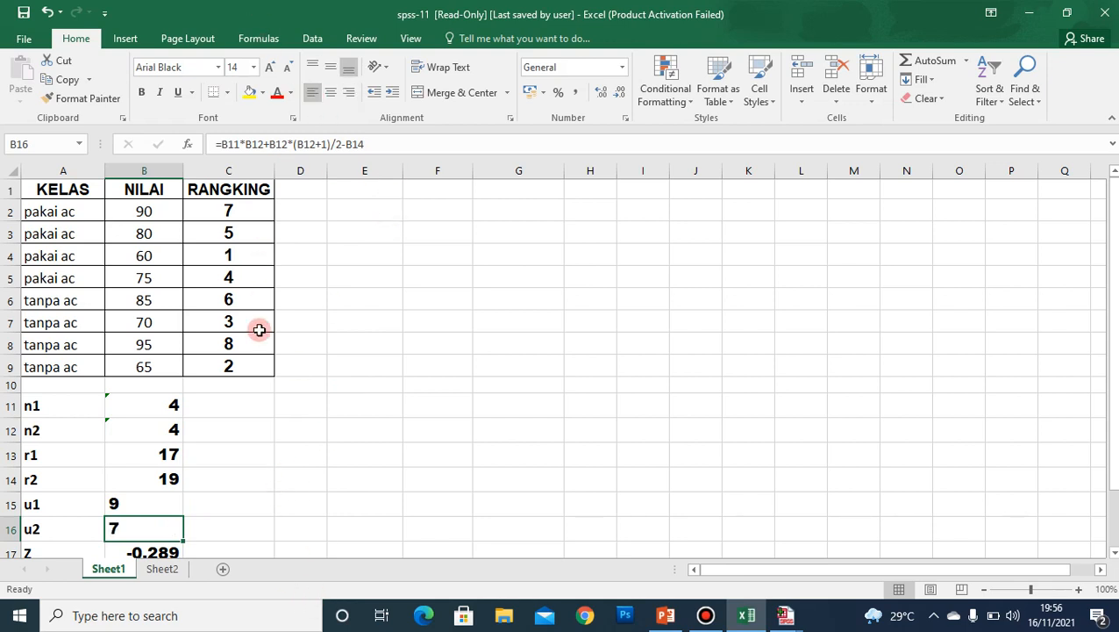
pyautogui.doubleClick(142, 535)
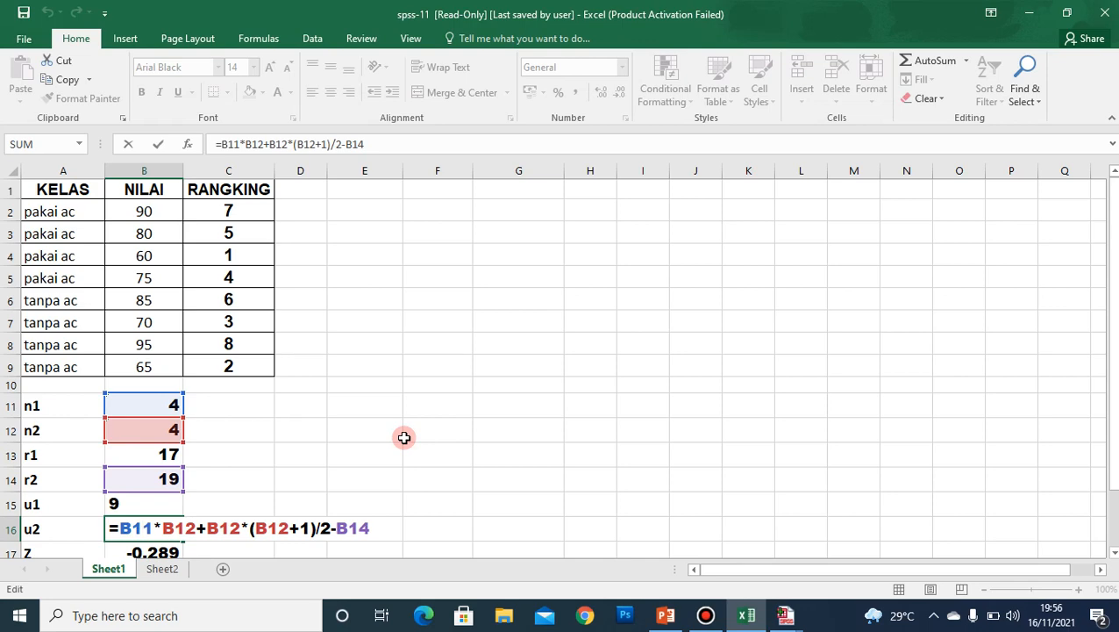
pyautogui.press('Return')
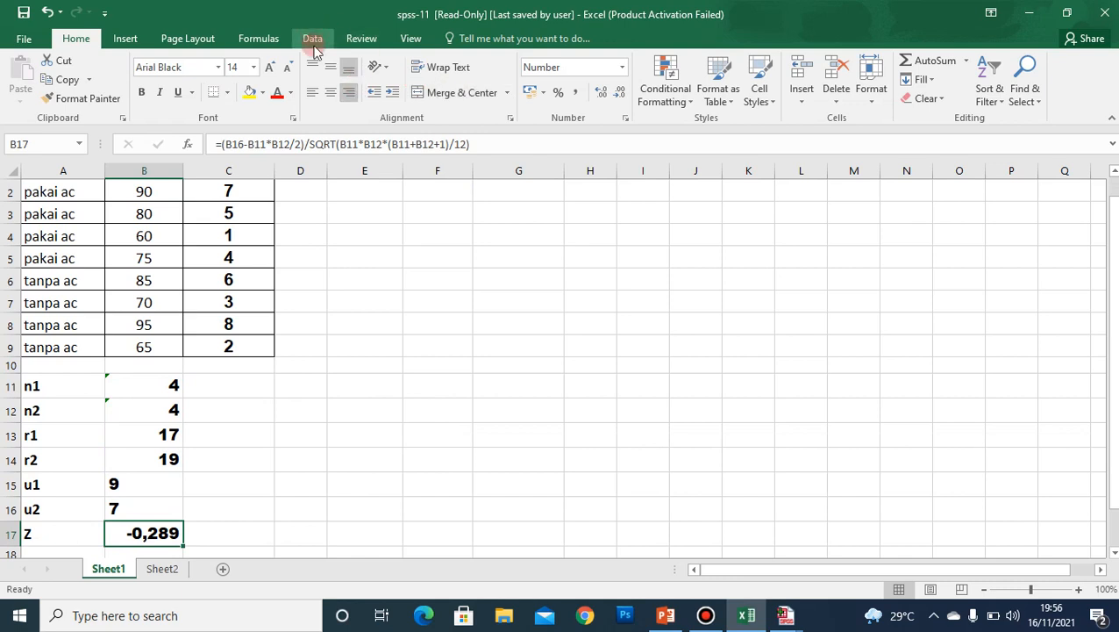
# Left-align the Z result in B17 and review its formula with the SQRT term in the cell.
pyautogui.click(312, 92)
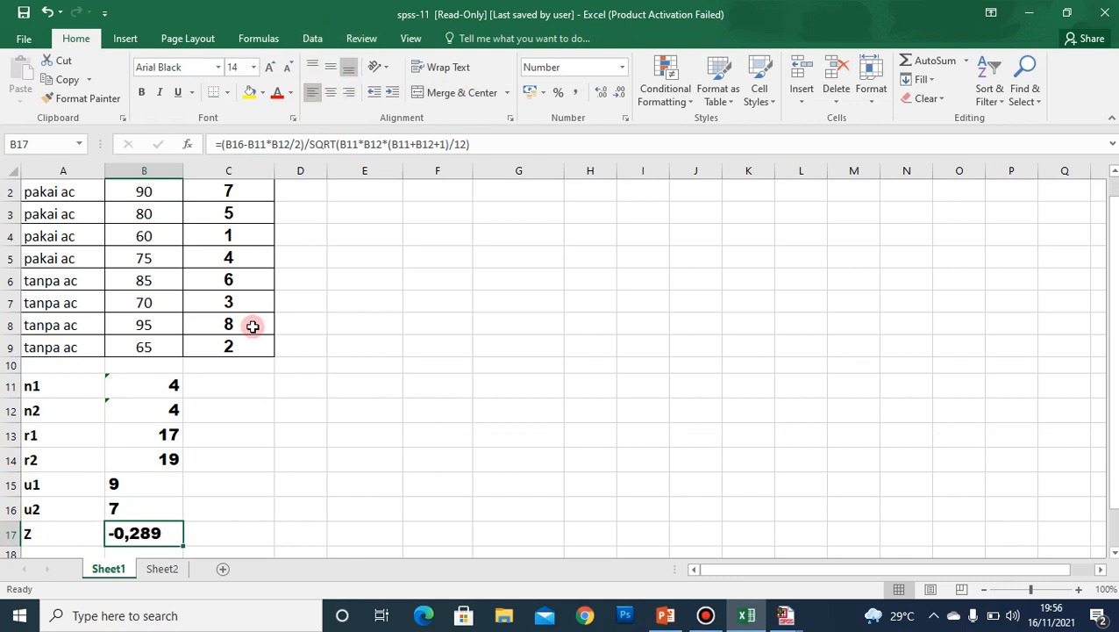
pyautogui.doubleClick(136, 533)
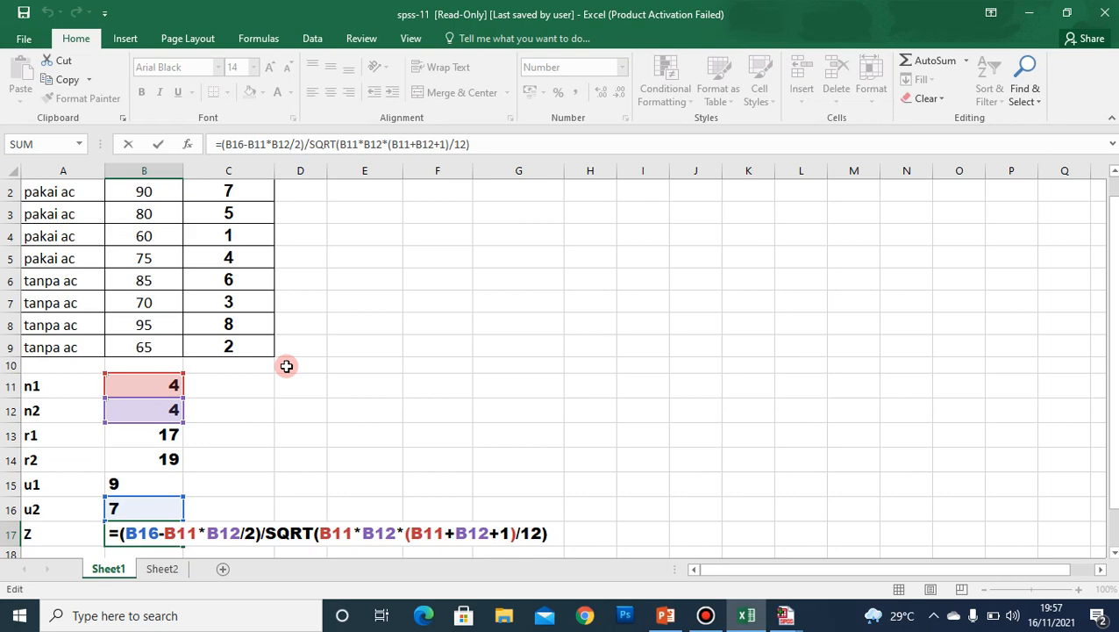
pyautogui.press('Return')
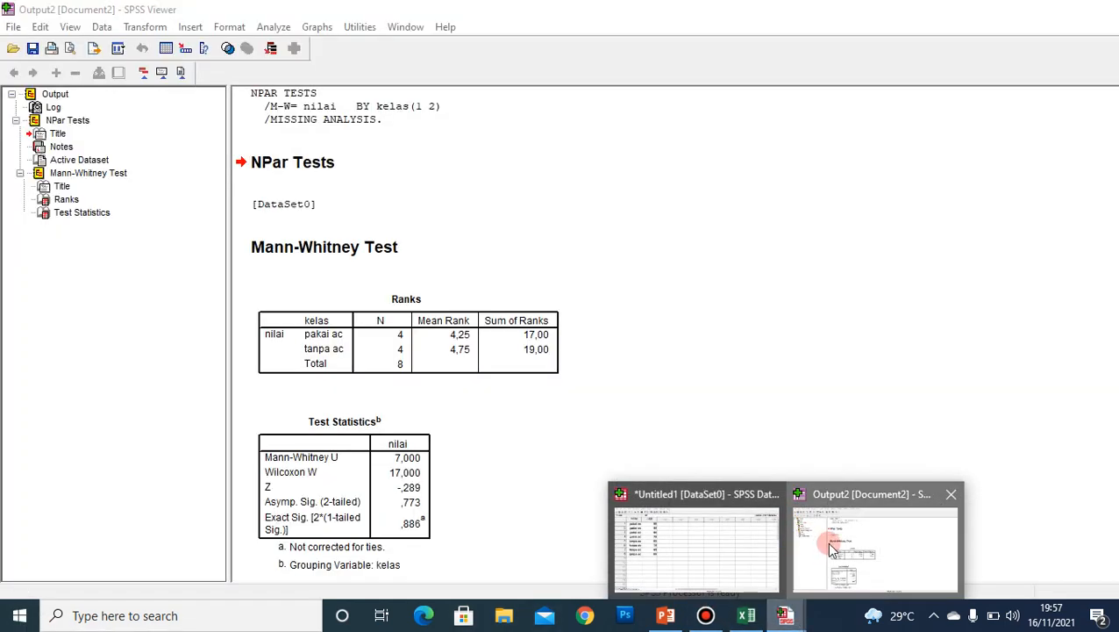
# Check the Mann-Whitney test statistics in the SPSS Viewer output, and present closing slide 10 in PowerPoint as a slide show.
pyautogui.click(849, 579)
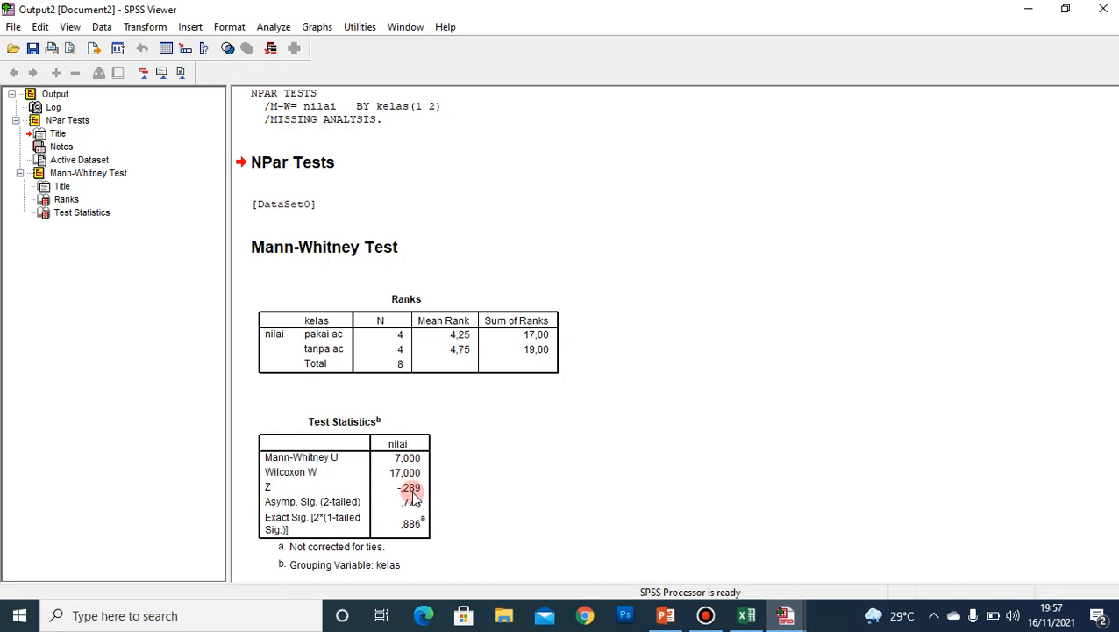
pyautogui.click(674, 618)
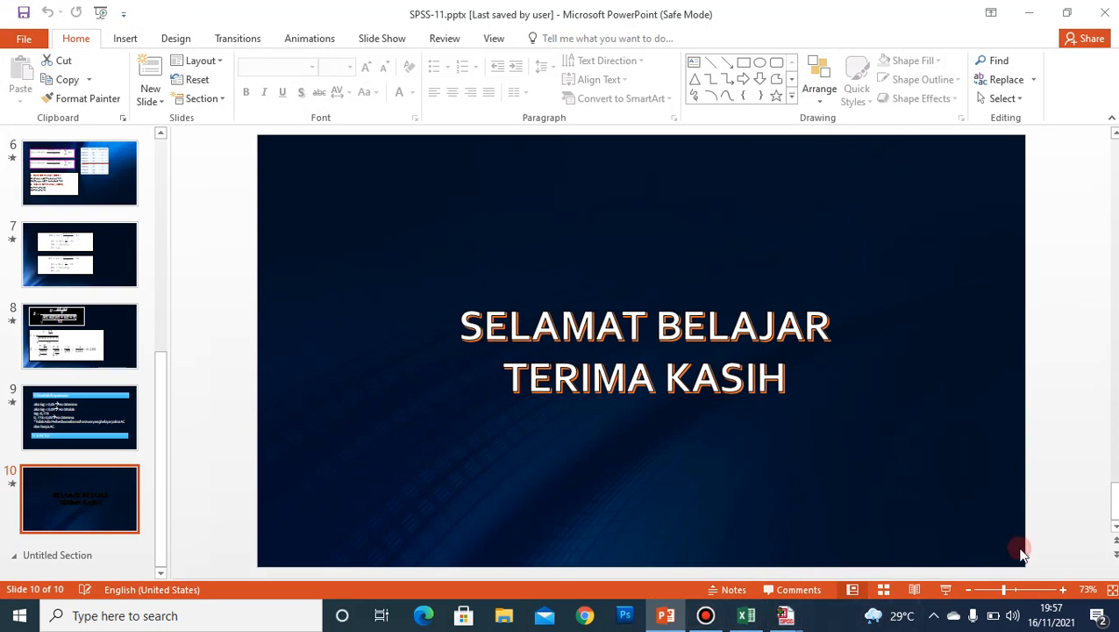
pyautogui.click(947, 589)
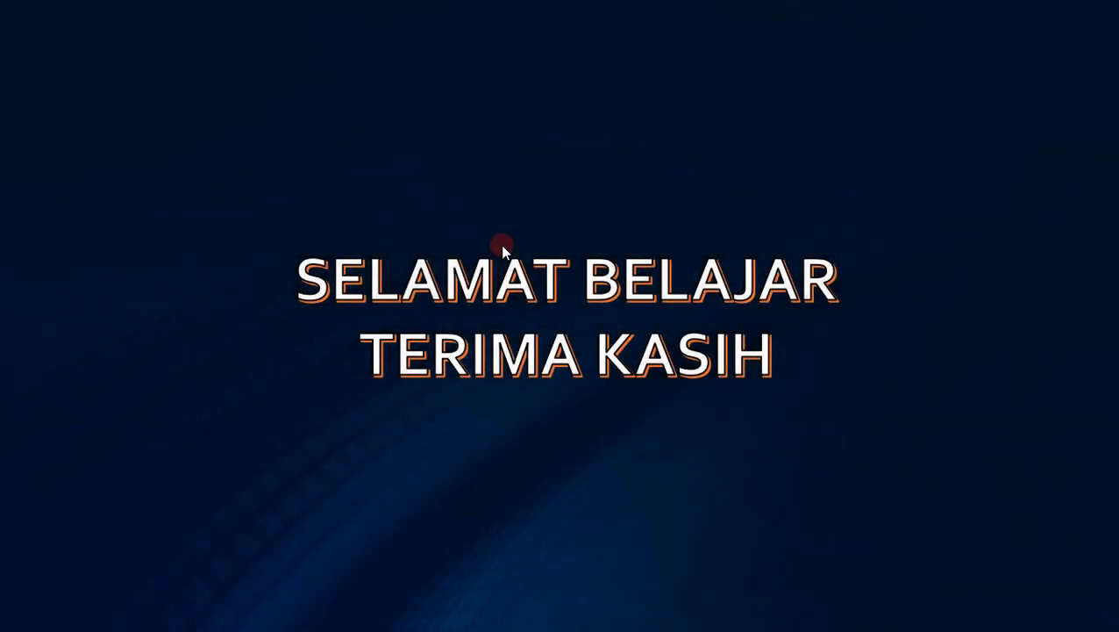